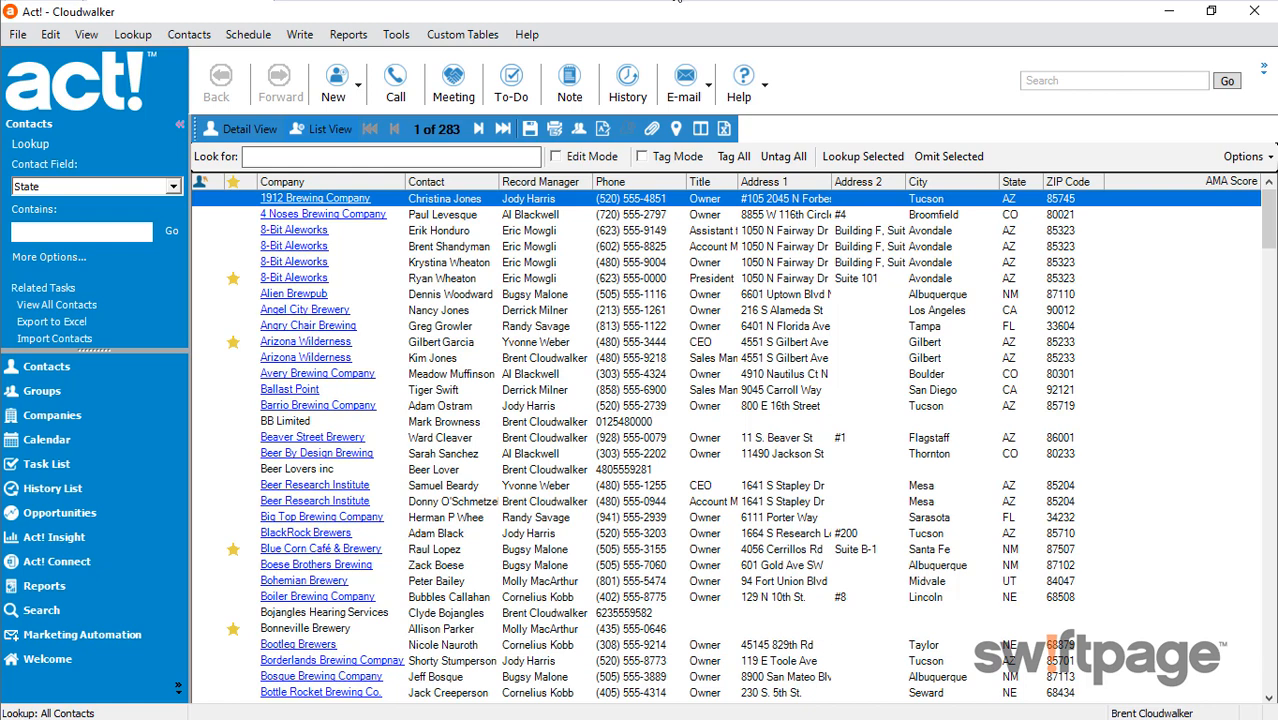
Open the contact record of the 8-Bit Aleworks president from that company's list of contacts
click(61, 416)
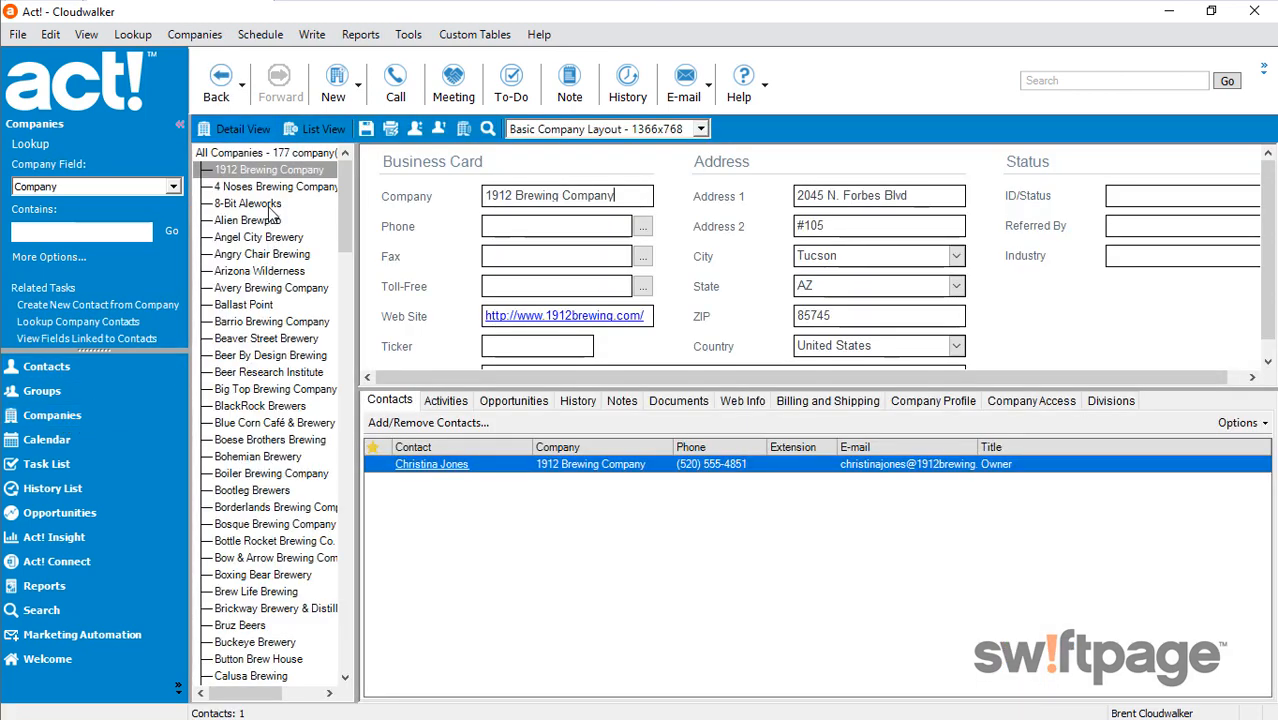
click(247, 204)
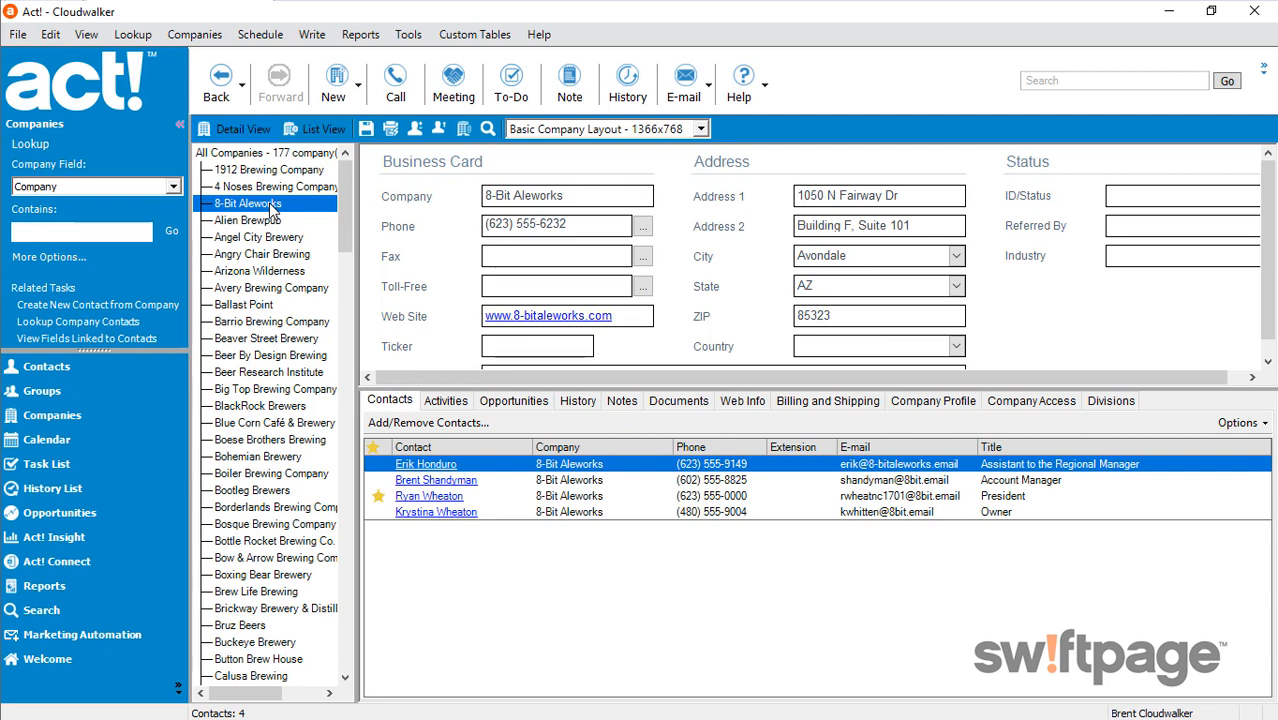
click(430, 497)
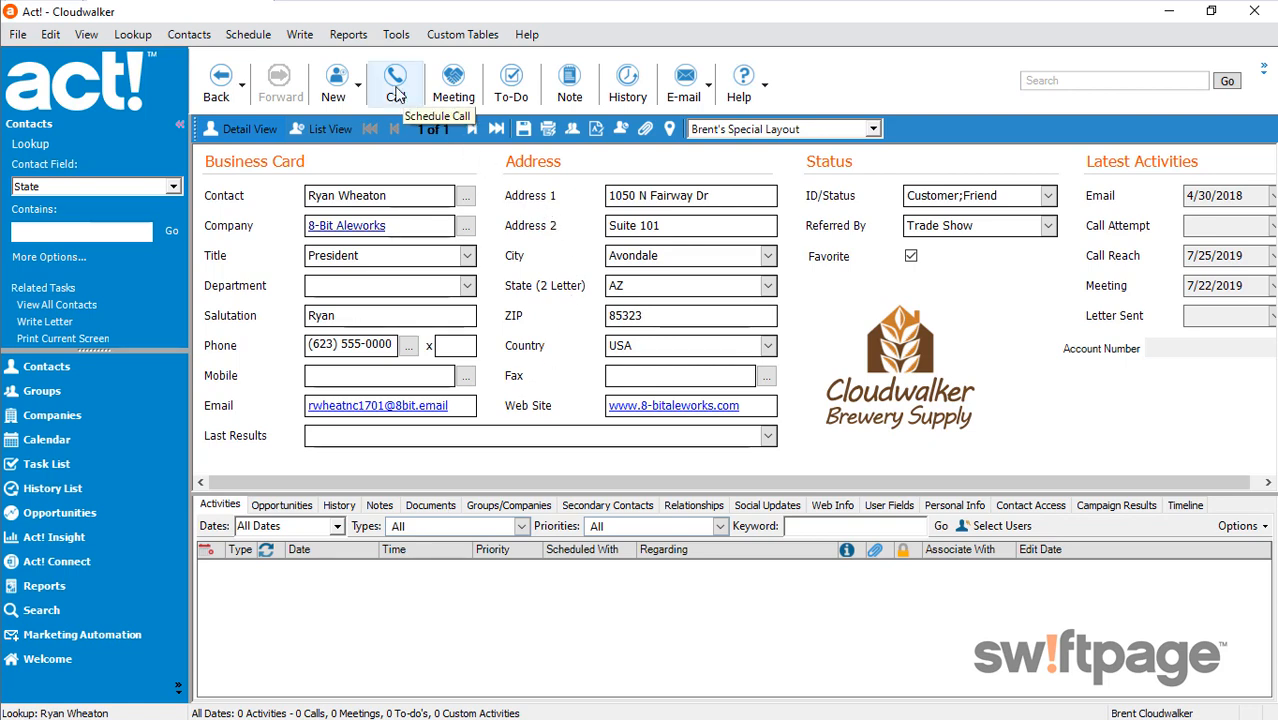
Start scheduling a call with the contact for 11/6/2019 at 1:00 PM, lasting 15 minutes
click(396, 93)
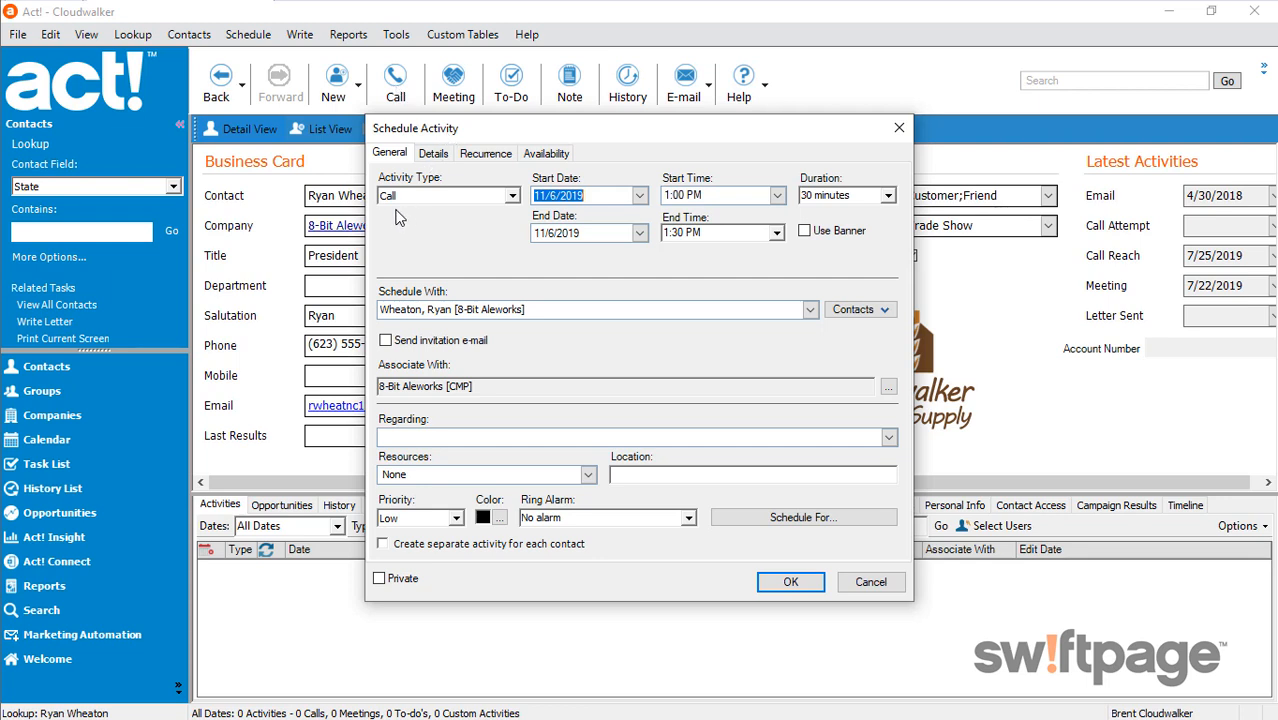
click(639, 196)
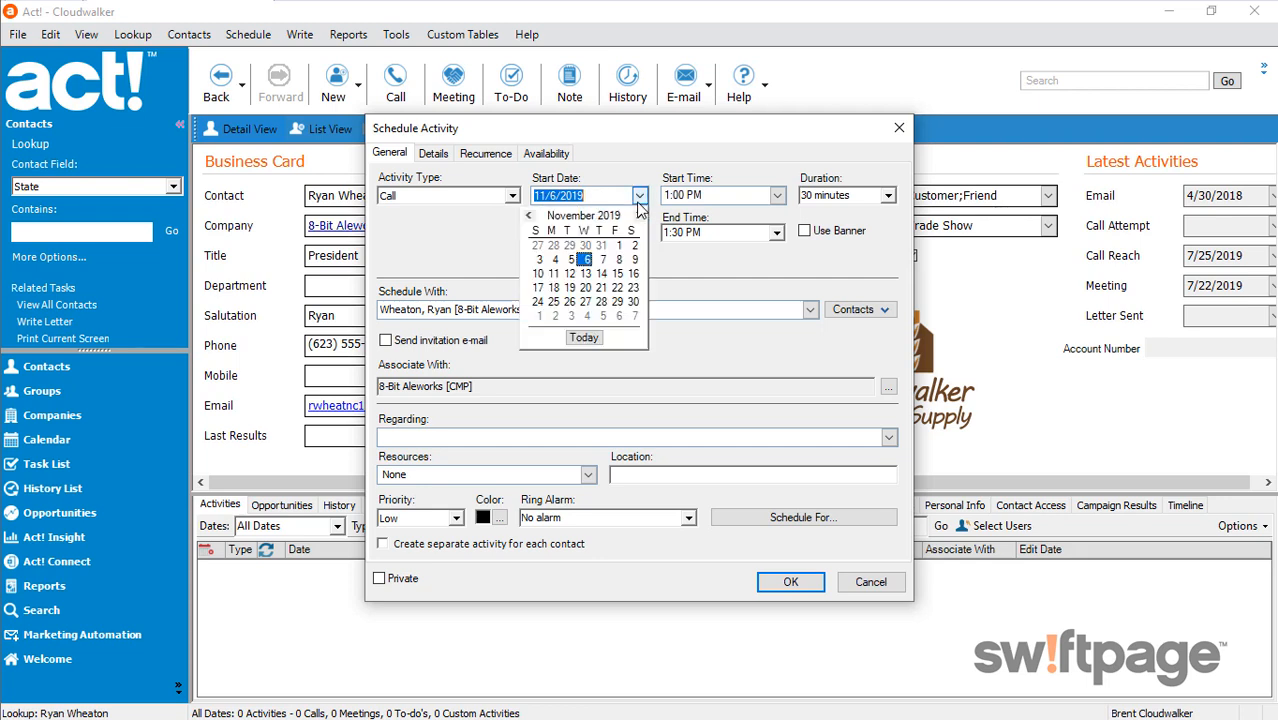
click(586, 260)
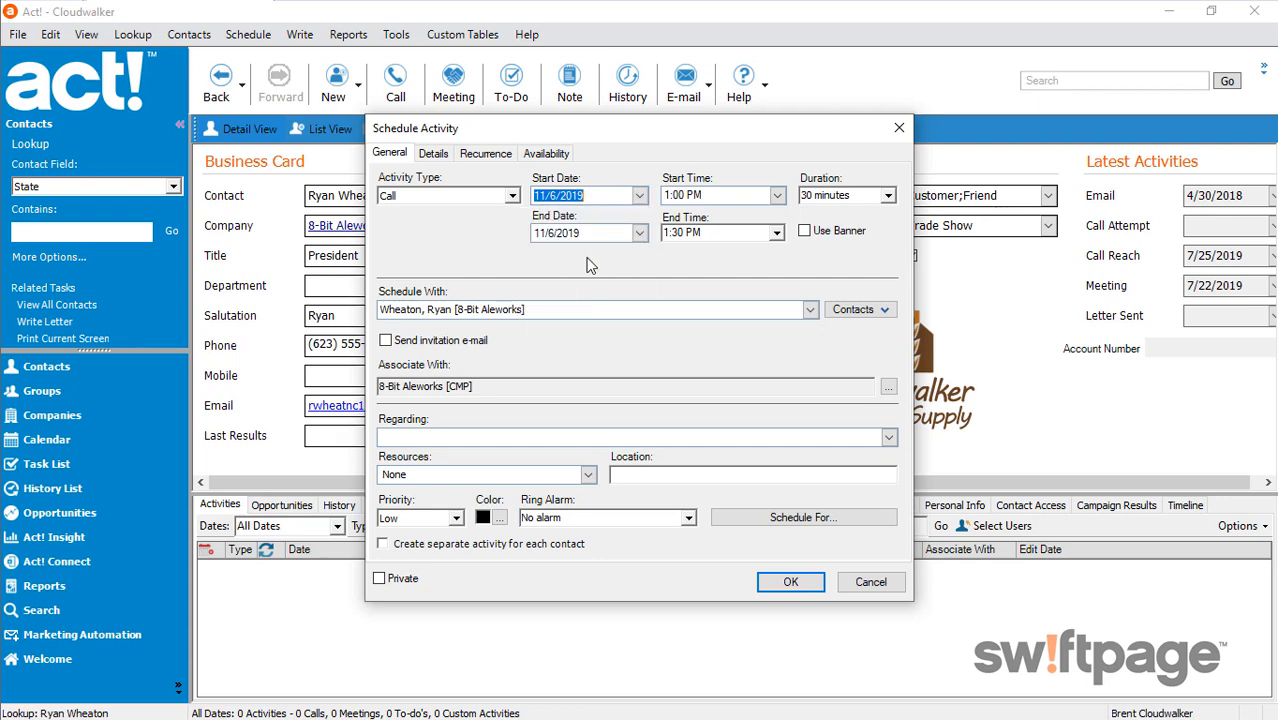
click(778, 196)
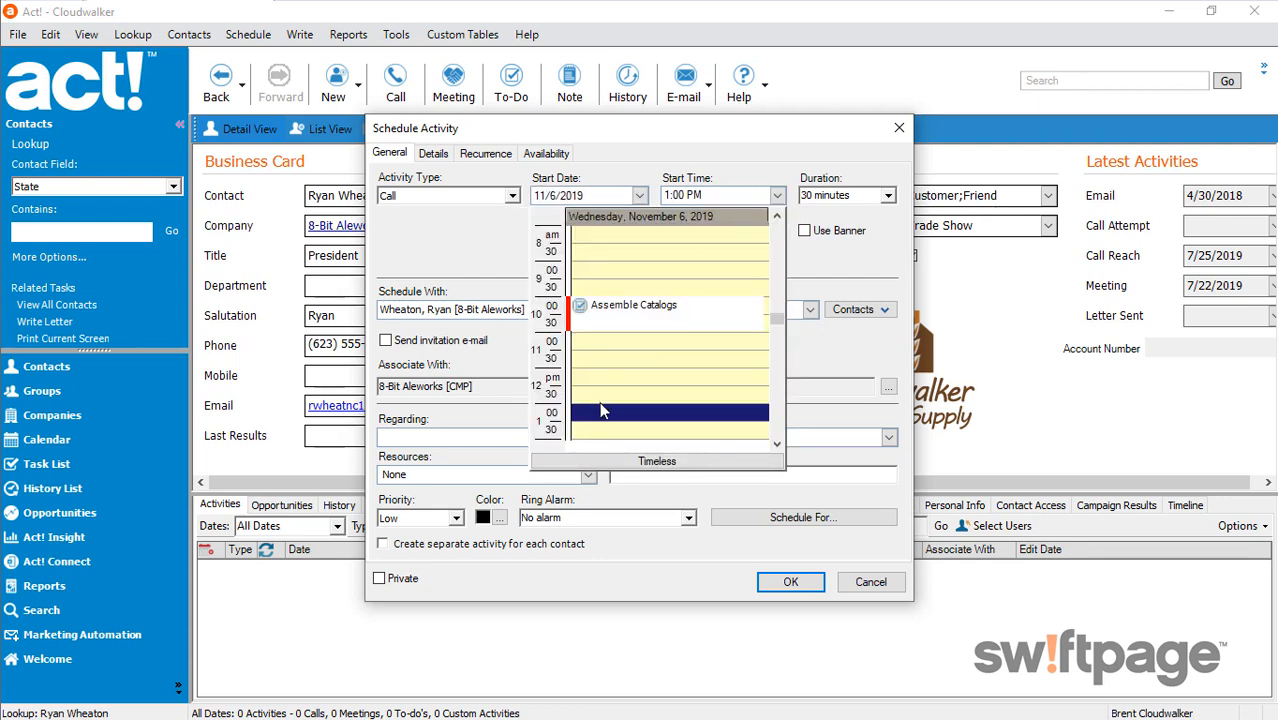
click(601, 418)
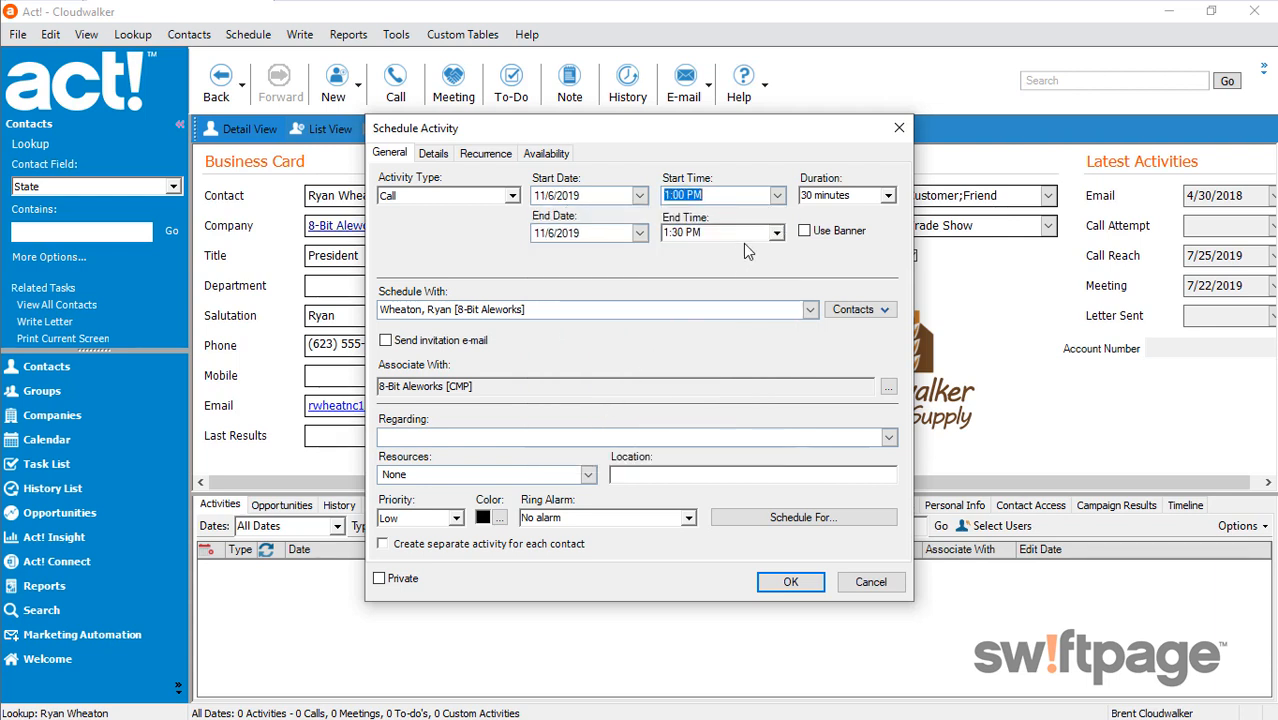
click(887, 195)
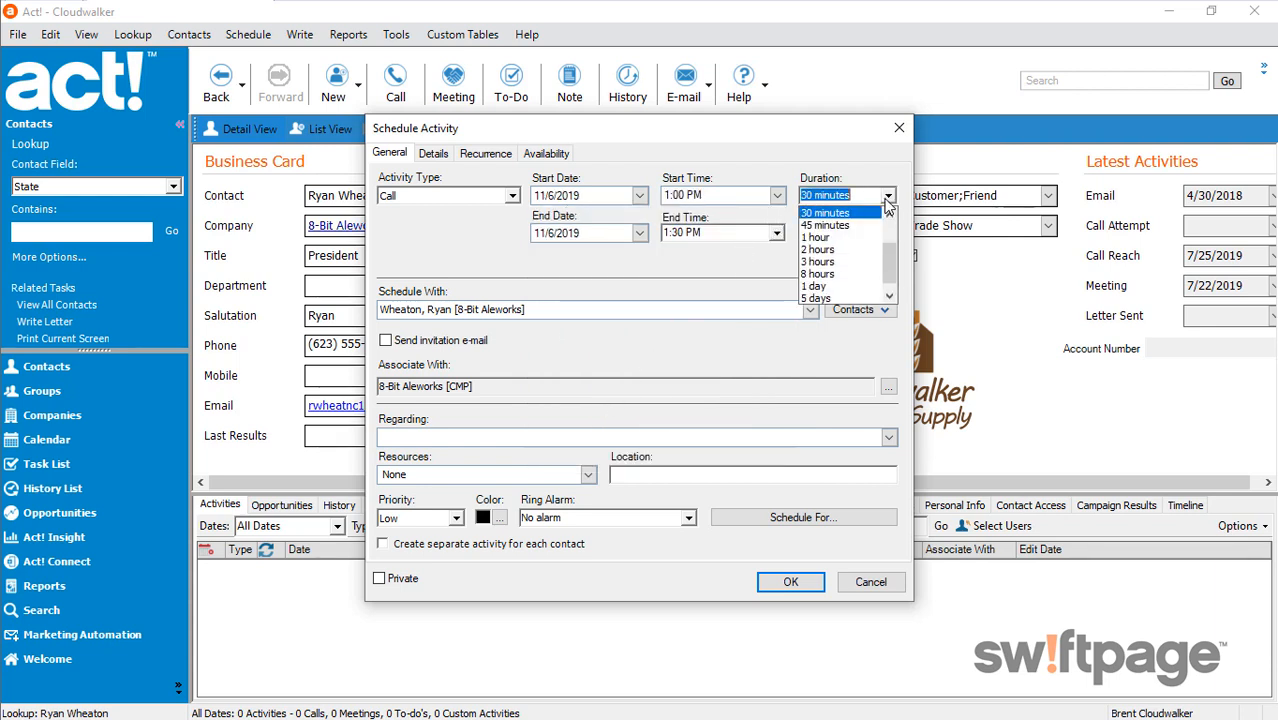
scroll(846, 240, up, 3)
click(846, 236)
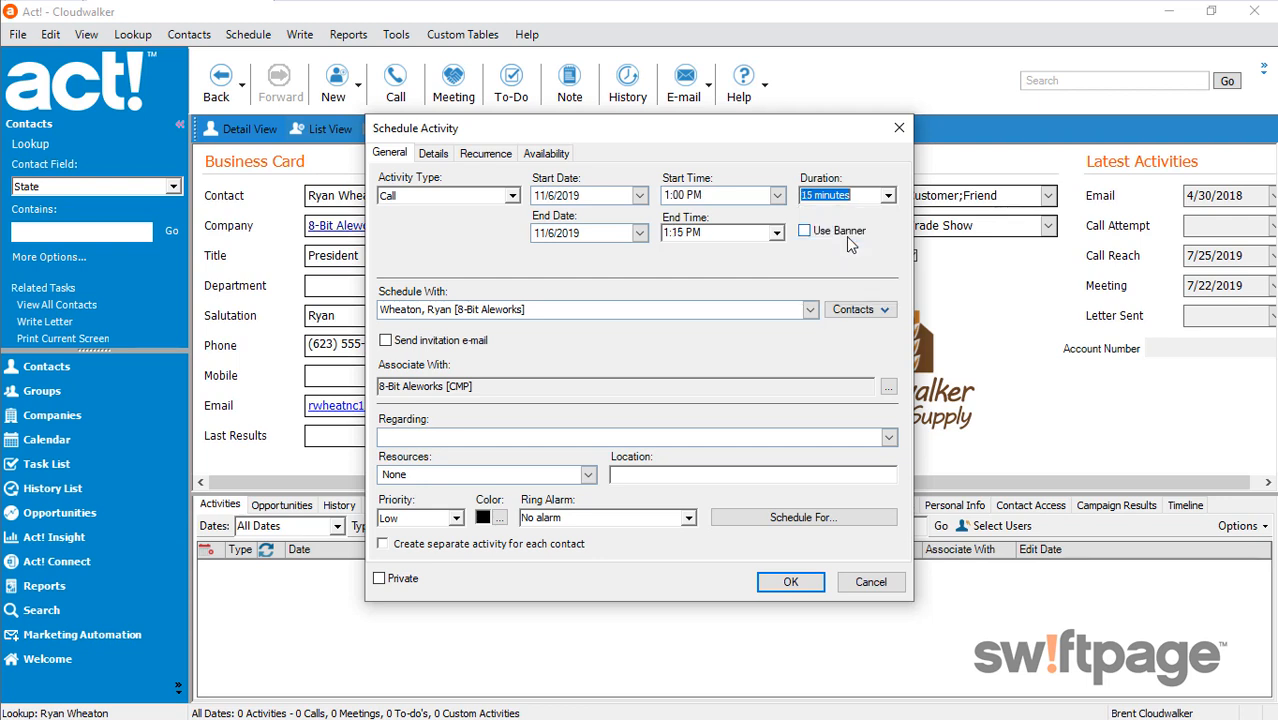
Set the call's regarding text to "Call to schedule presentation and to make travel plans" with Medium priority, and save the activity
click(529, 435)
text(Call to)
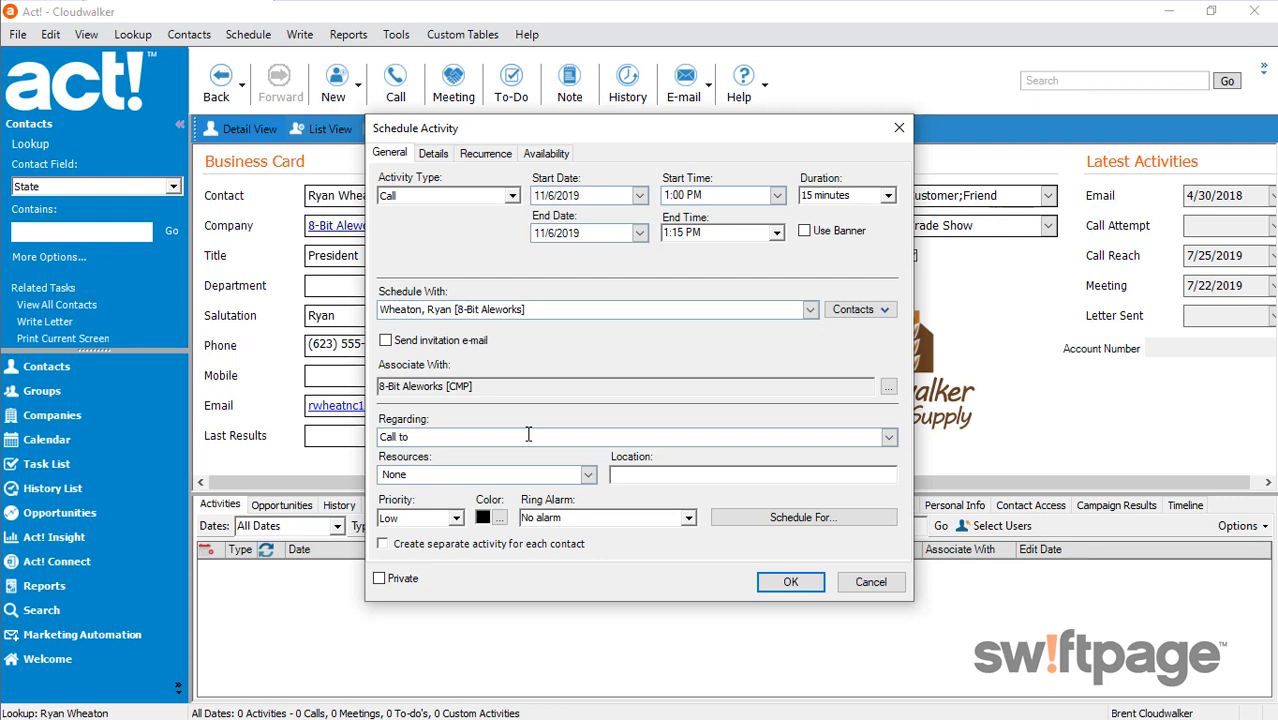
text( schedule presentation and to make t)
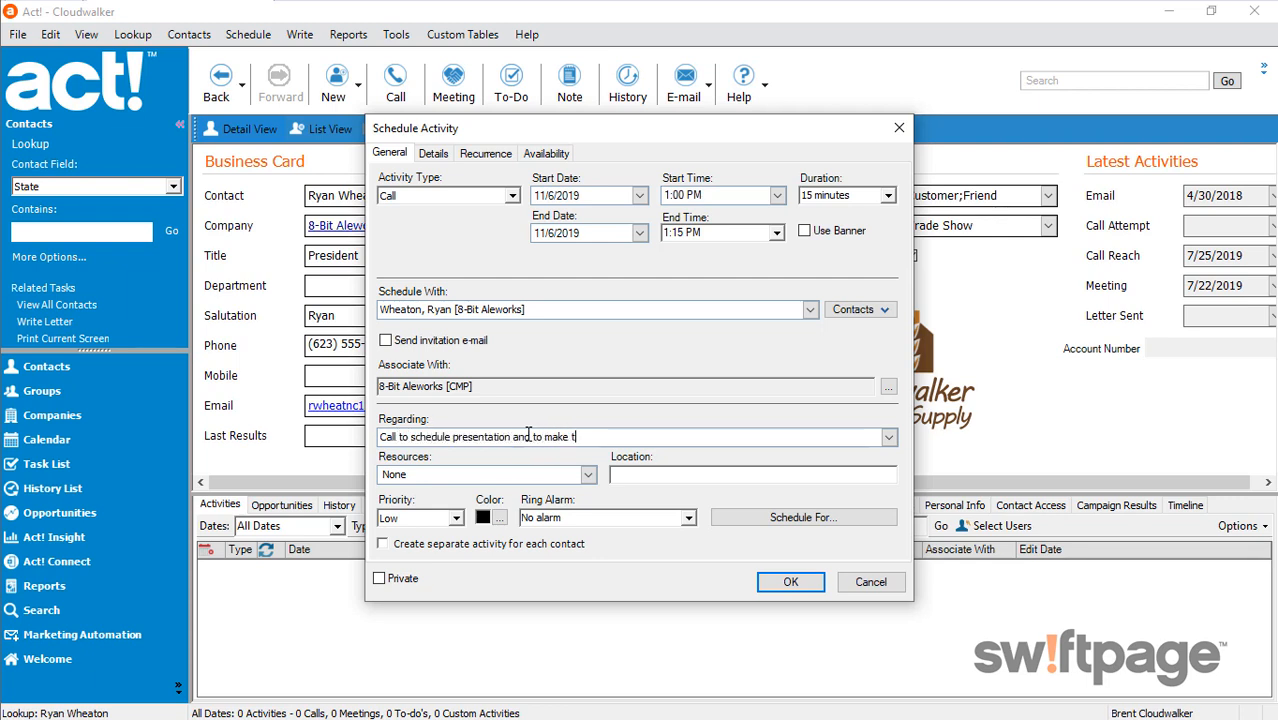
text(ravel plans)
click(457, 519)
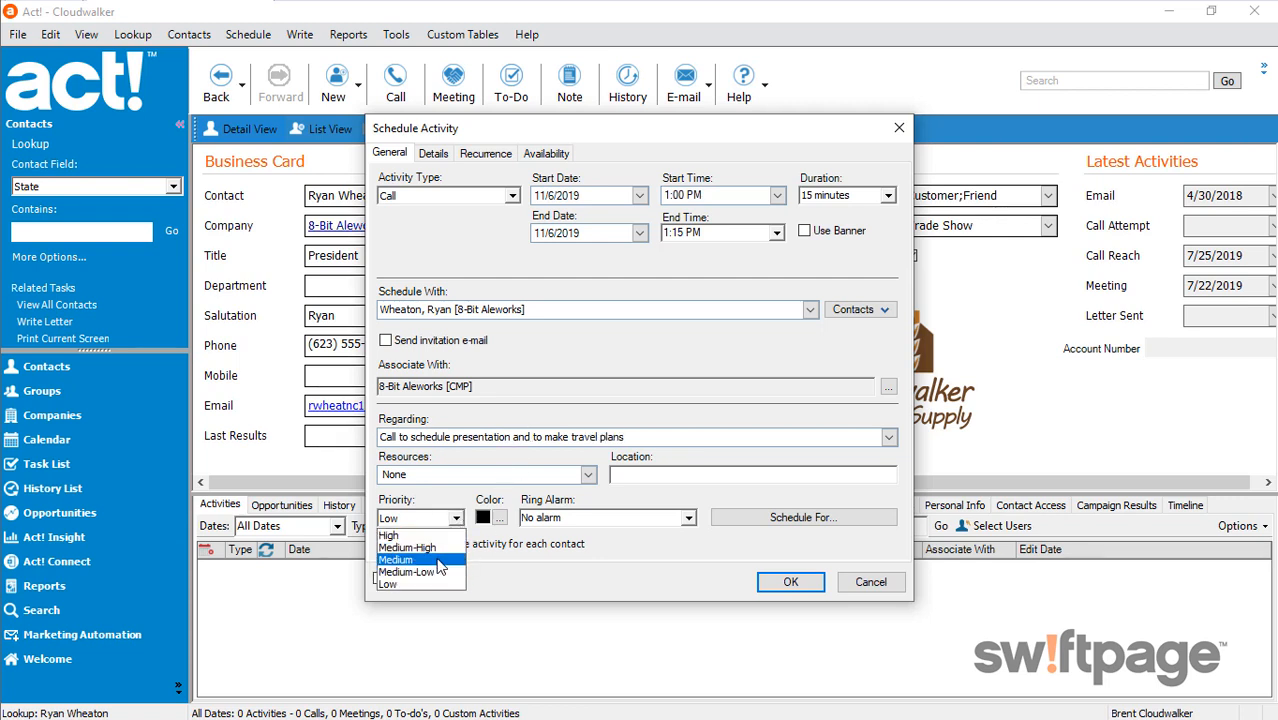
click(440, 561)
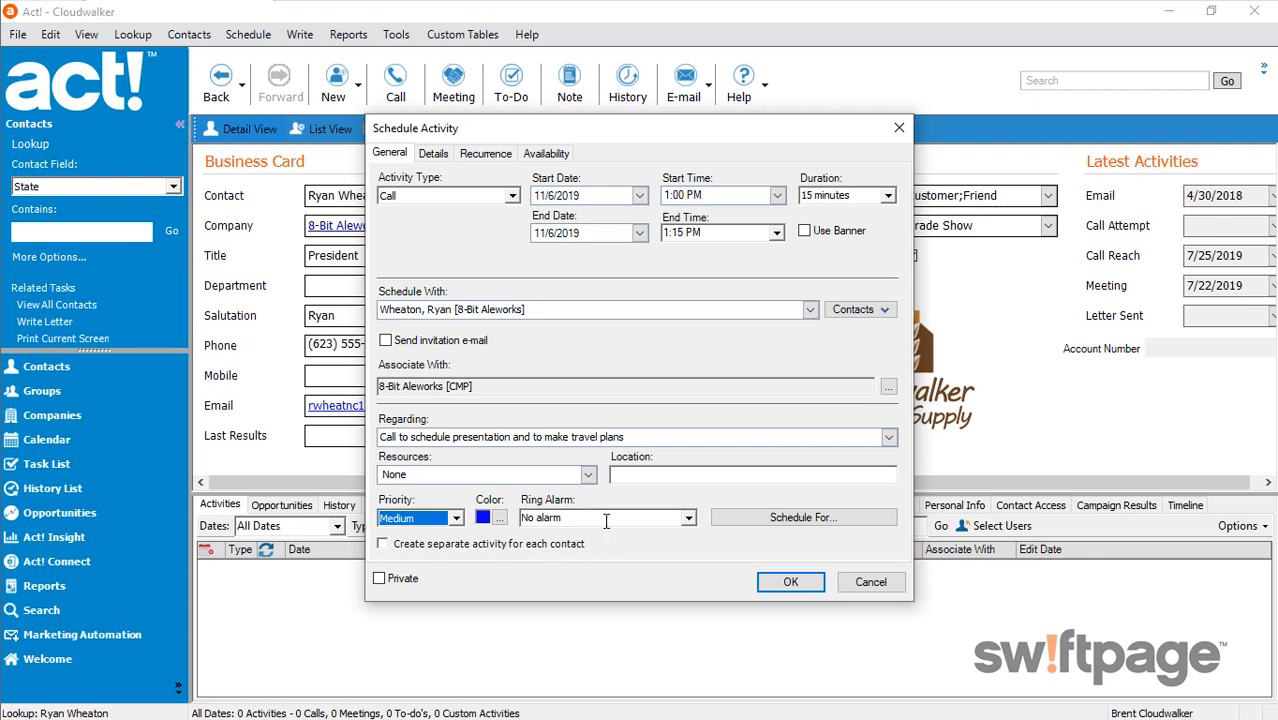
click(811, 586)
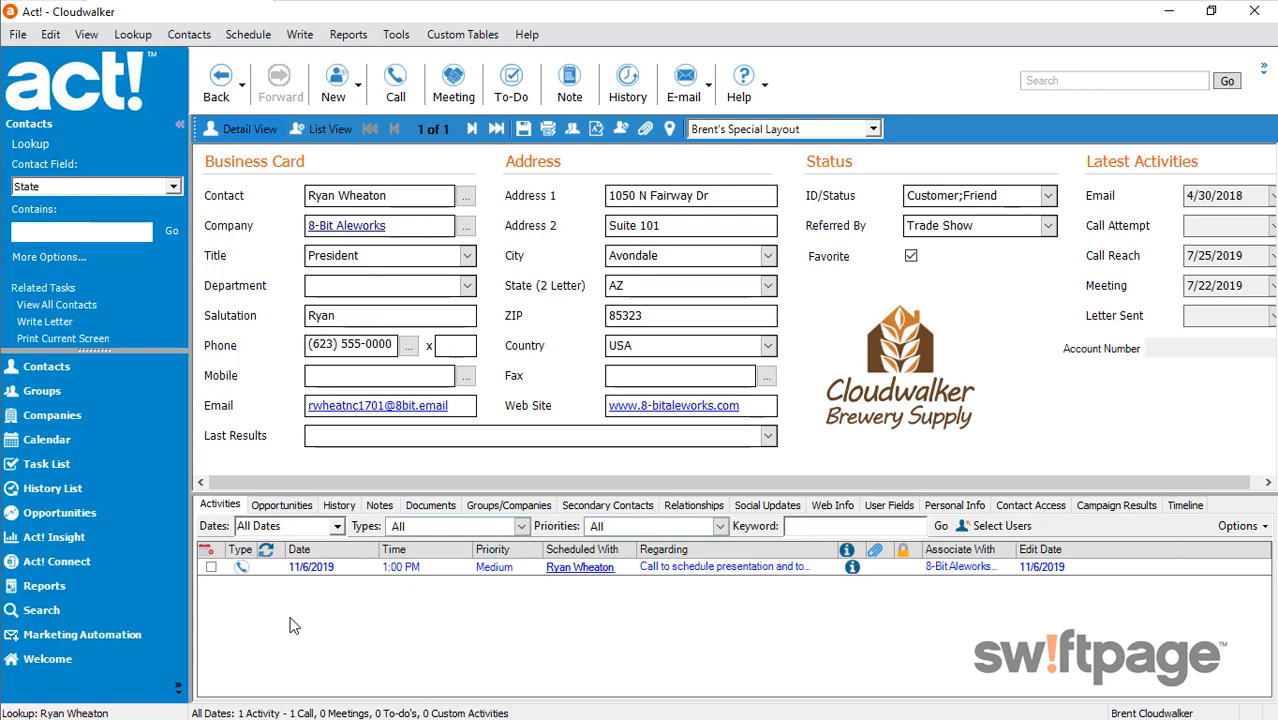
Check the scheduled call on the calendar, and return to the 8-Bit Aleworks president's contact record
click(70, 439)
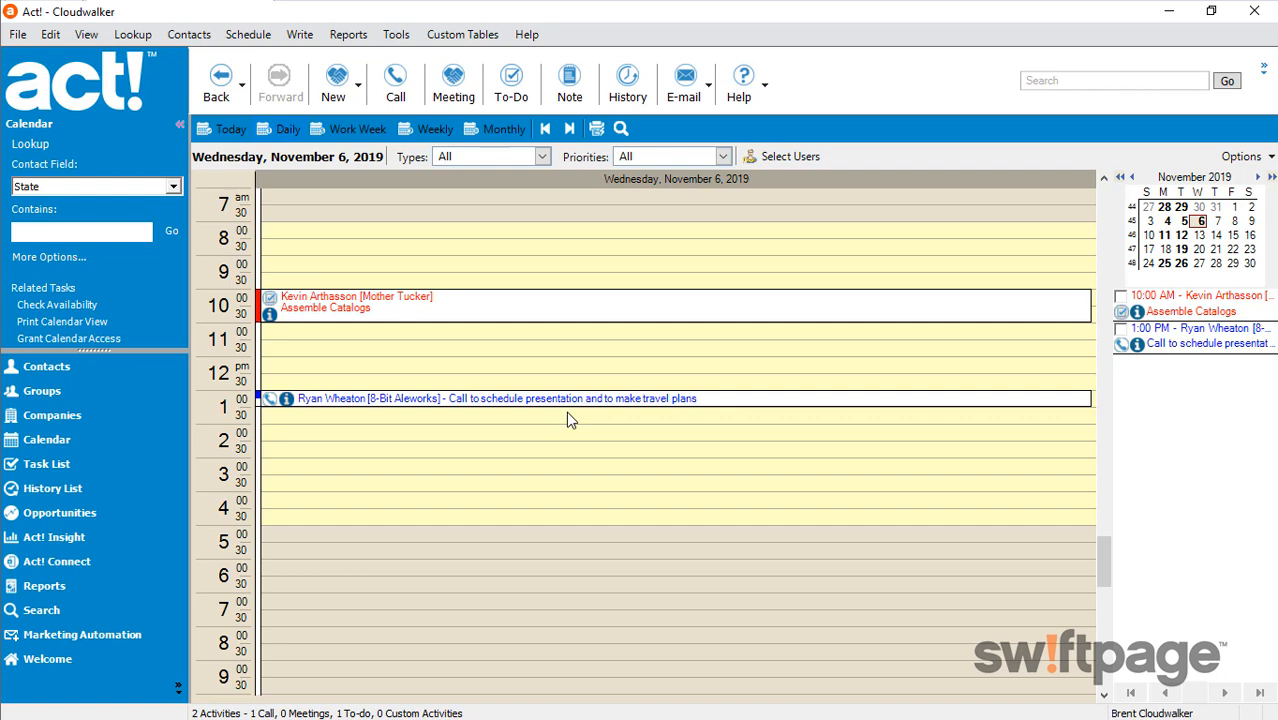
click(70, 368)
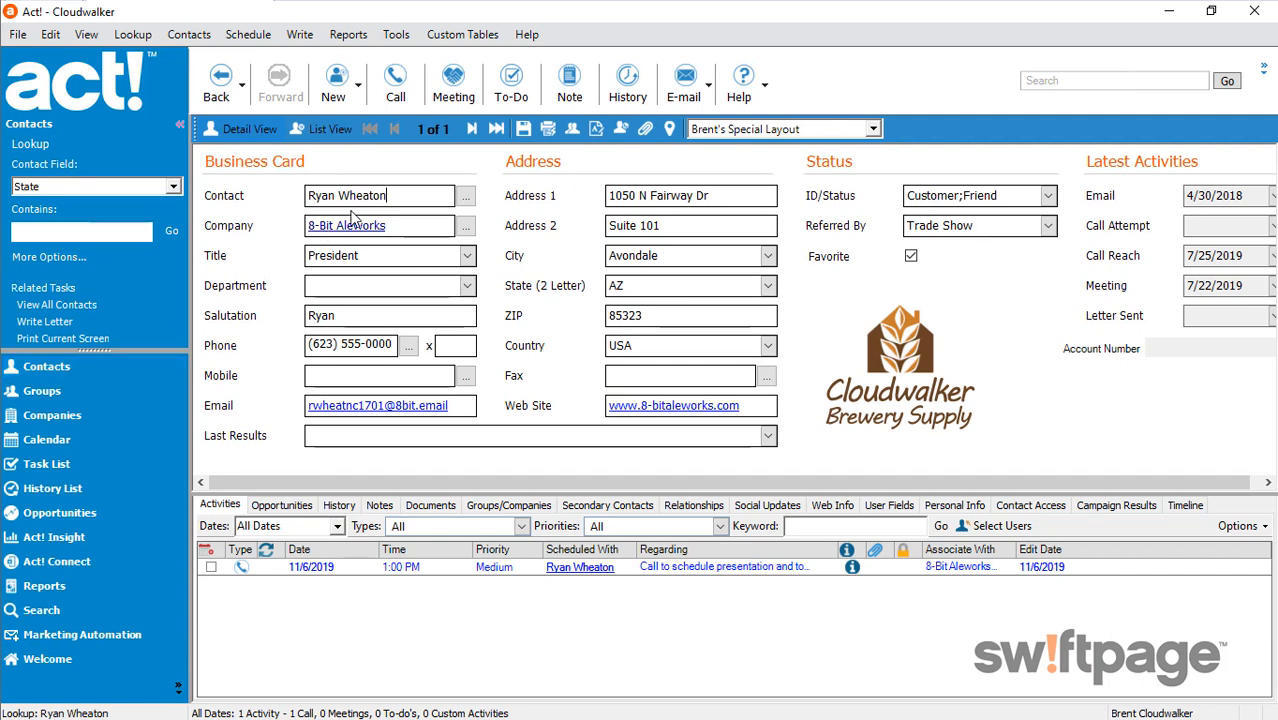
Start scheduling a meeting with the contact for 11/12/2019 at 10:00 AM, with a duration of 1 hour
click(453, 88)
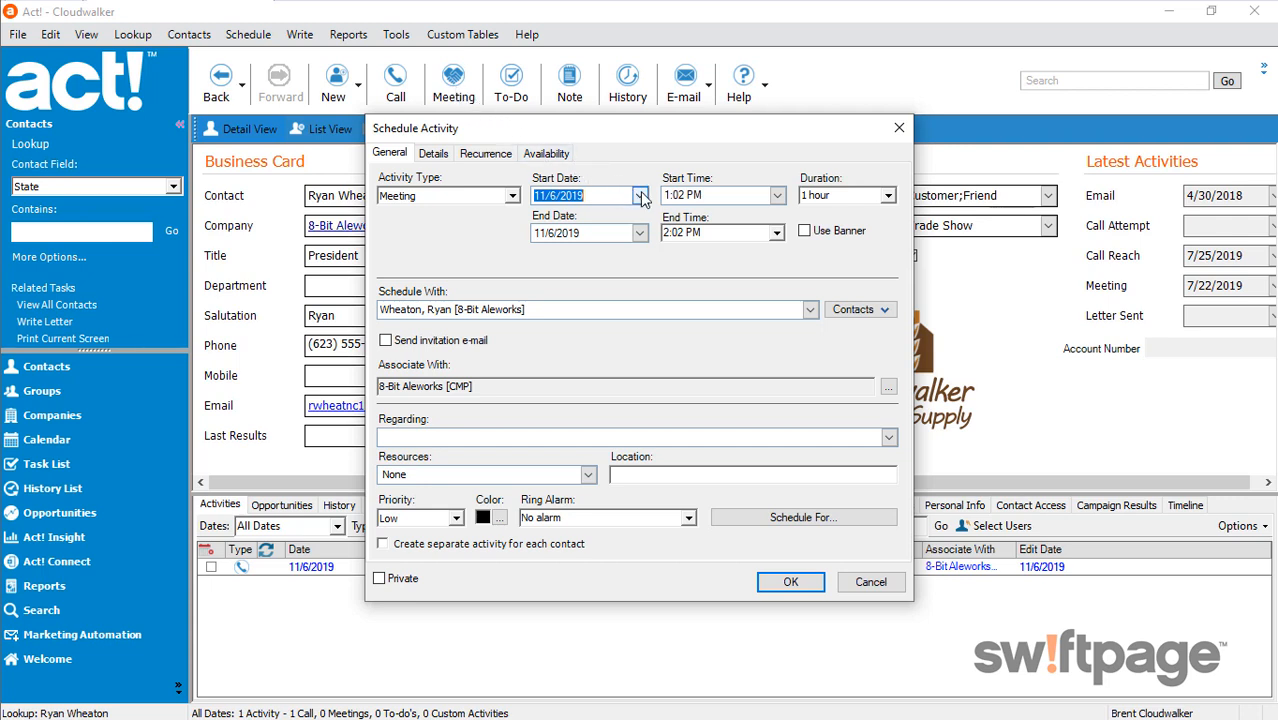
click(640, 196)
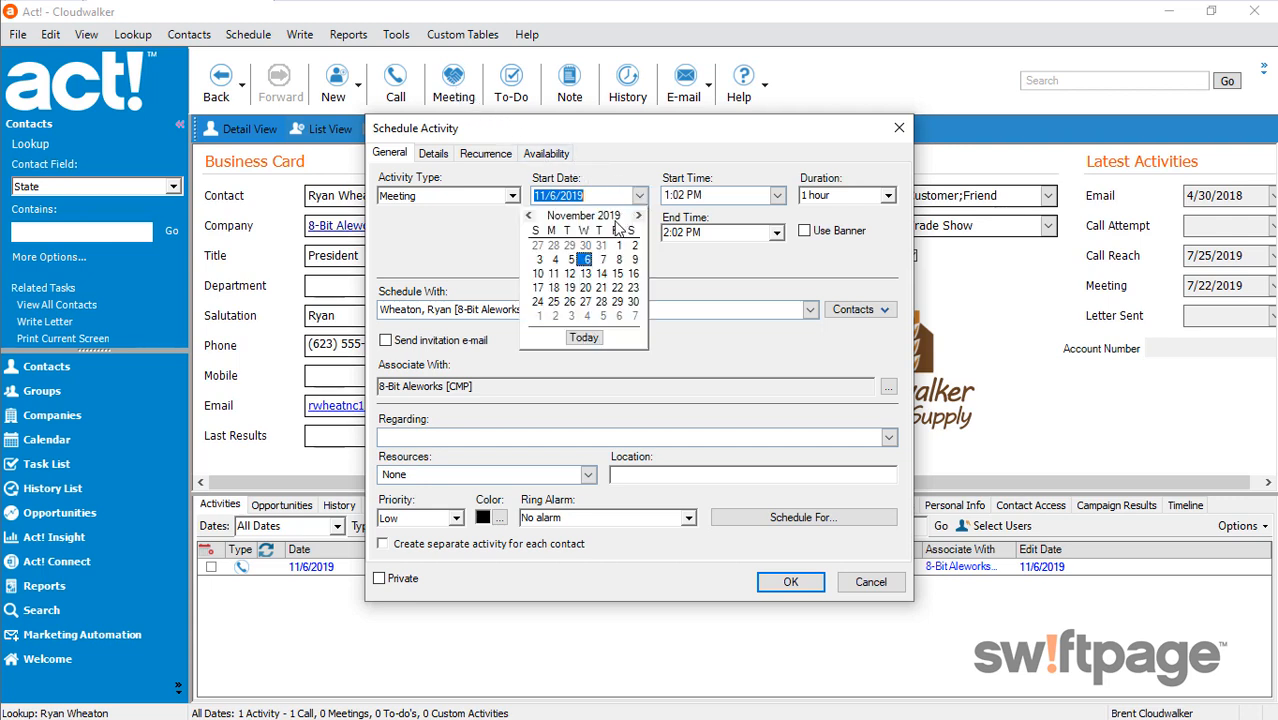
click(569, 273)
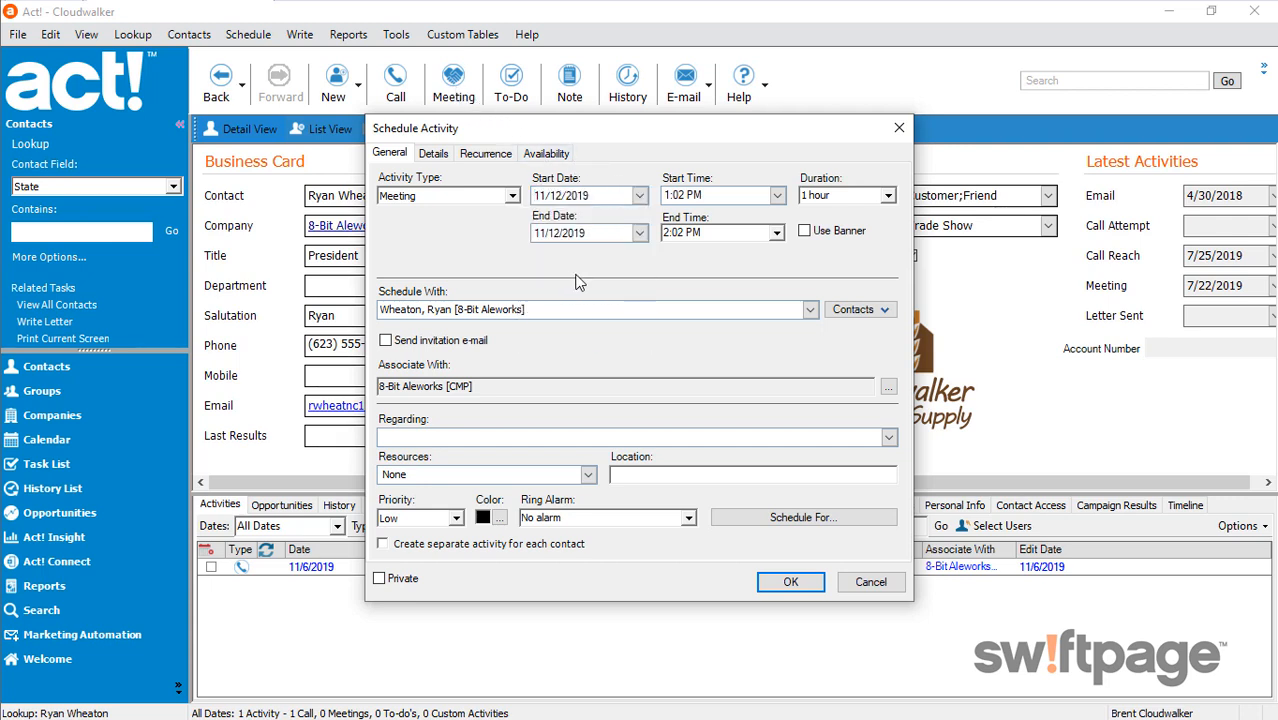
click(777, 196)
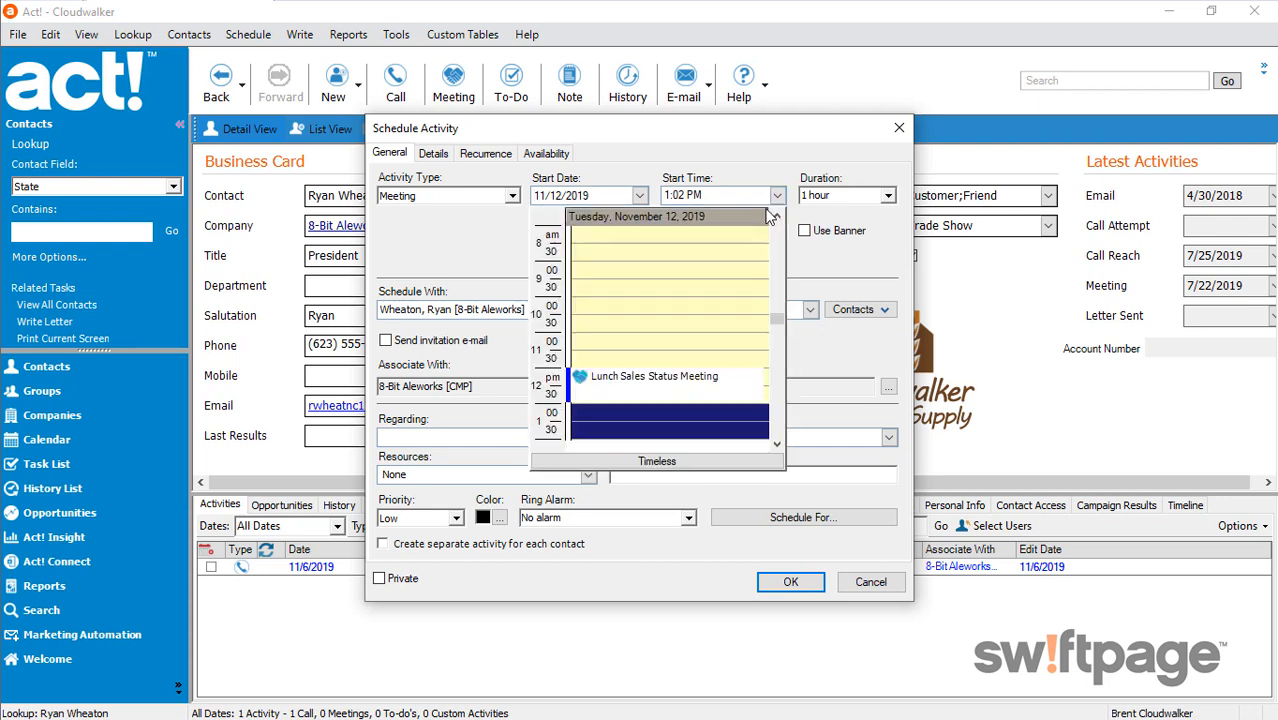
click(663, 311)
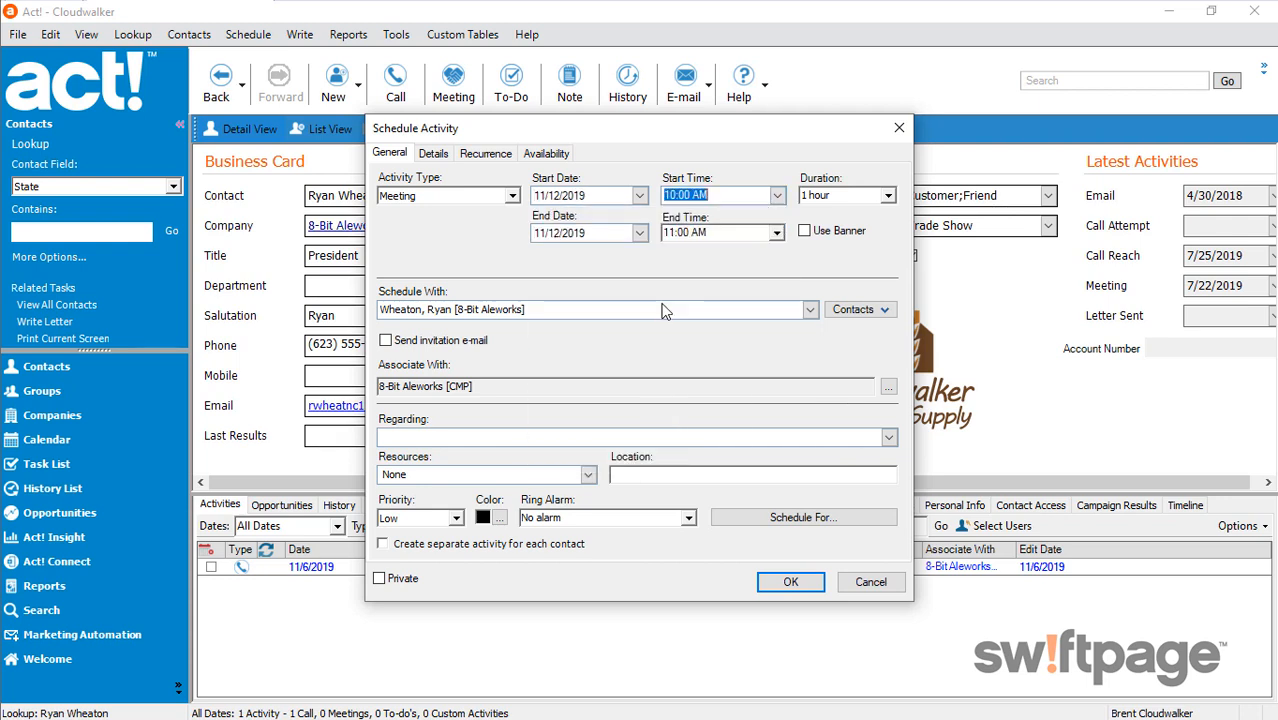
click(887, 196)
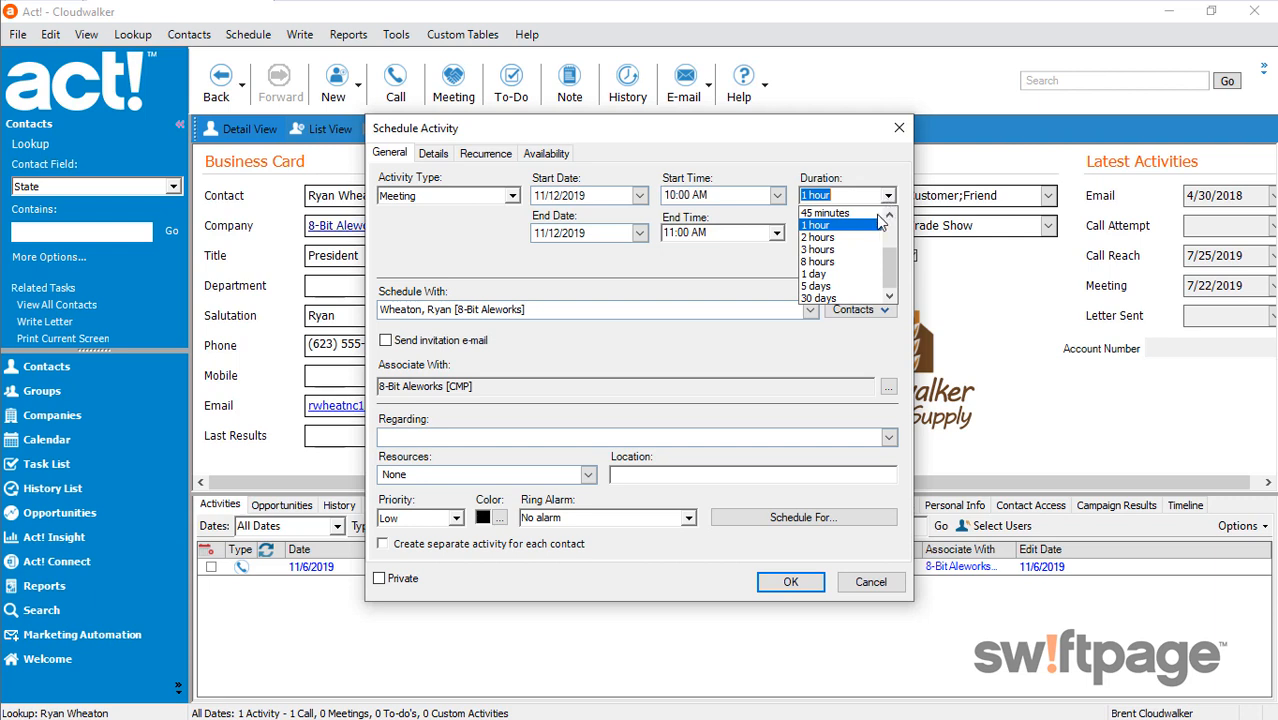
click(806, 262)
Set the meeting's regarding text to "Sales Presentation" and its priority to Medium-High
click(482, 438)
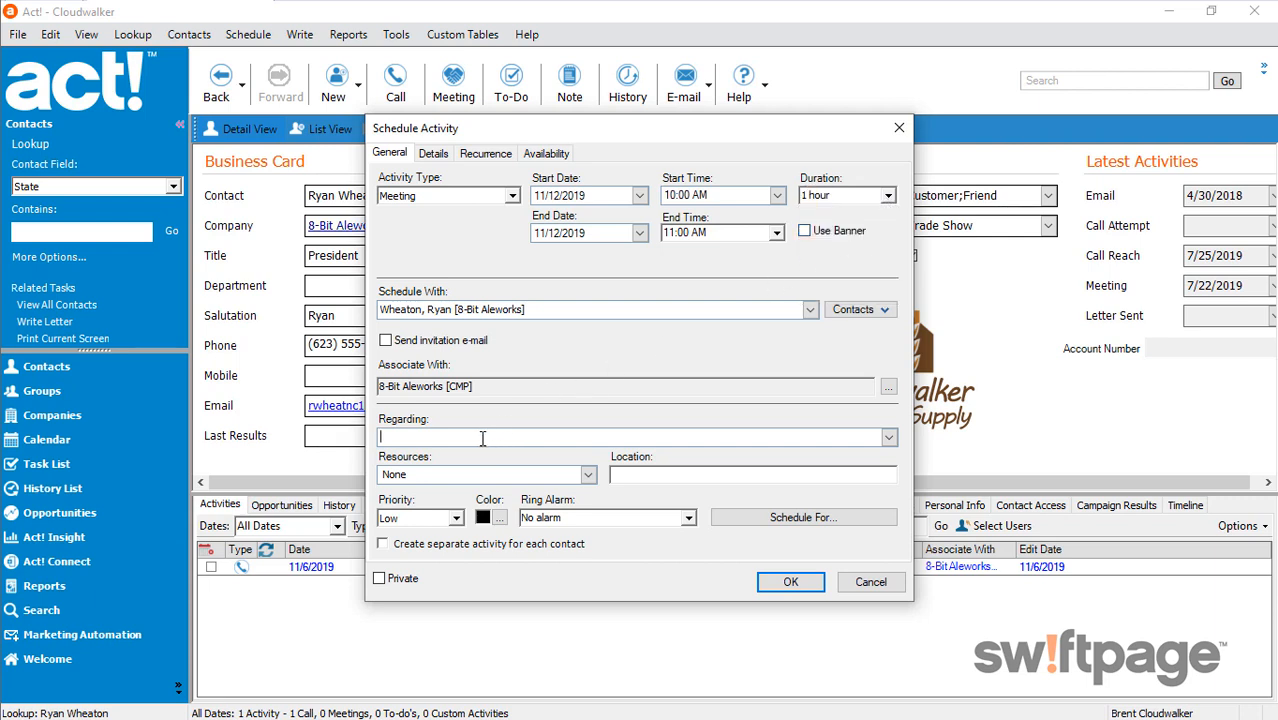
text(Sales Presentation)
click(454, 519)
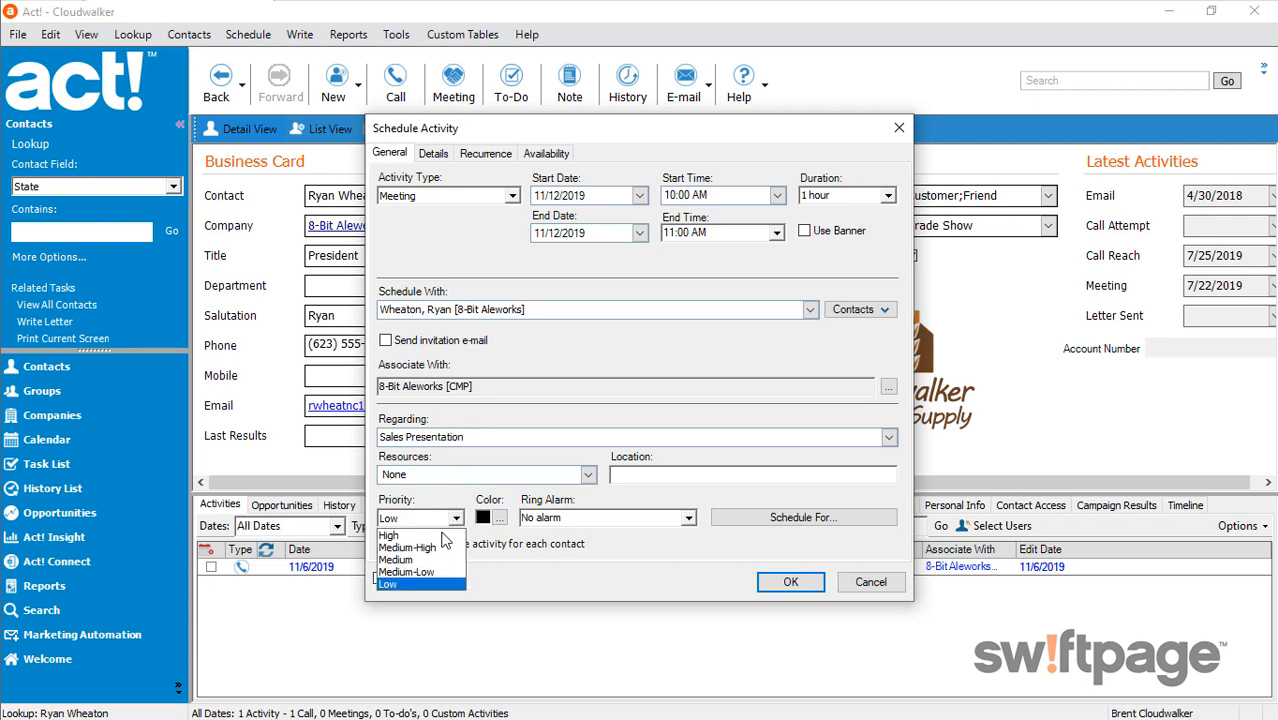
click(434, 548)
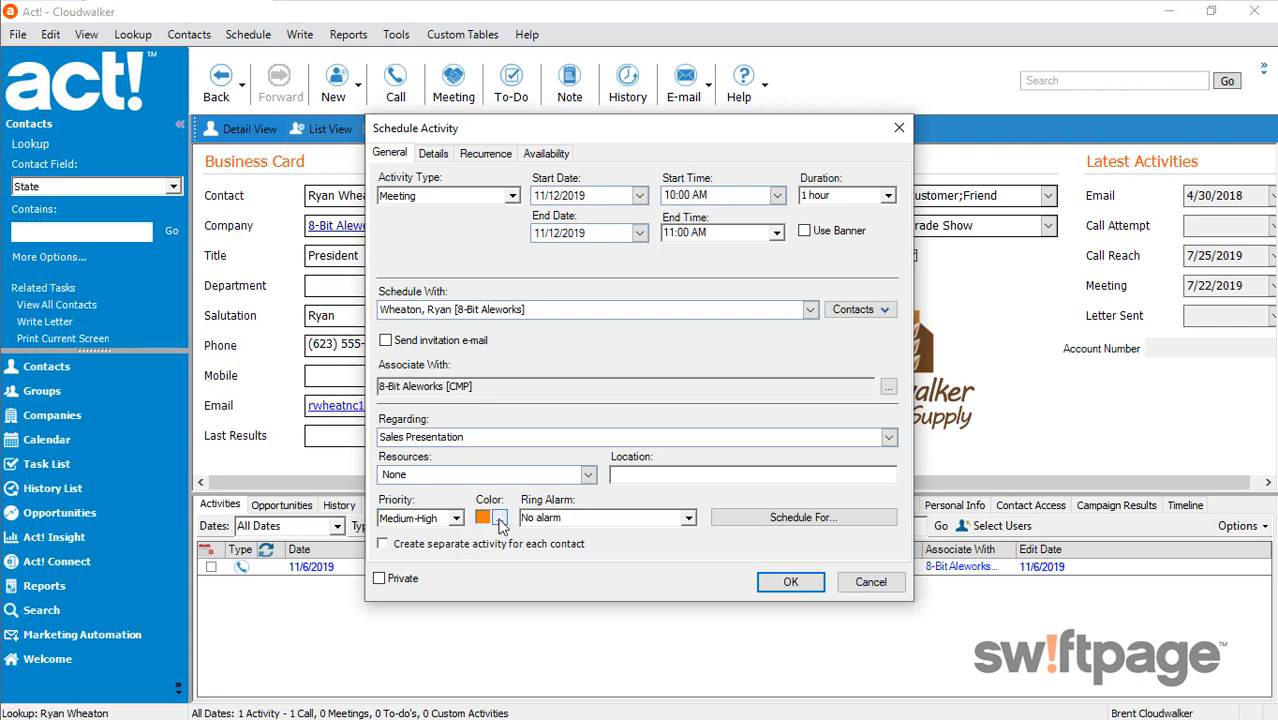
Change the meeting's color to brown and save the activity
click(499, 519)
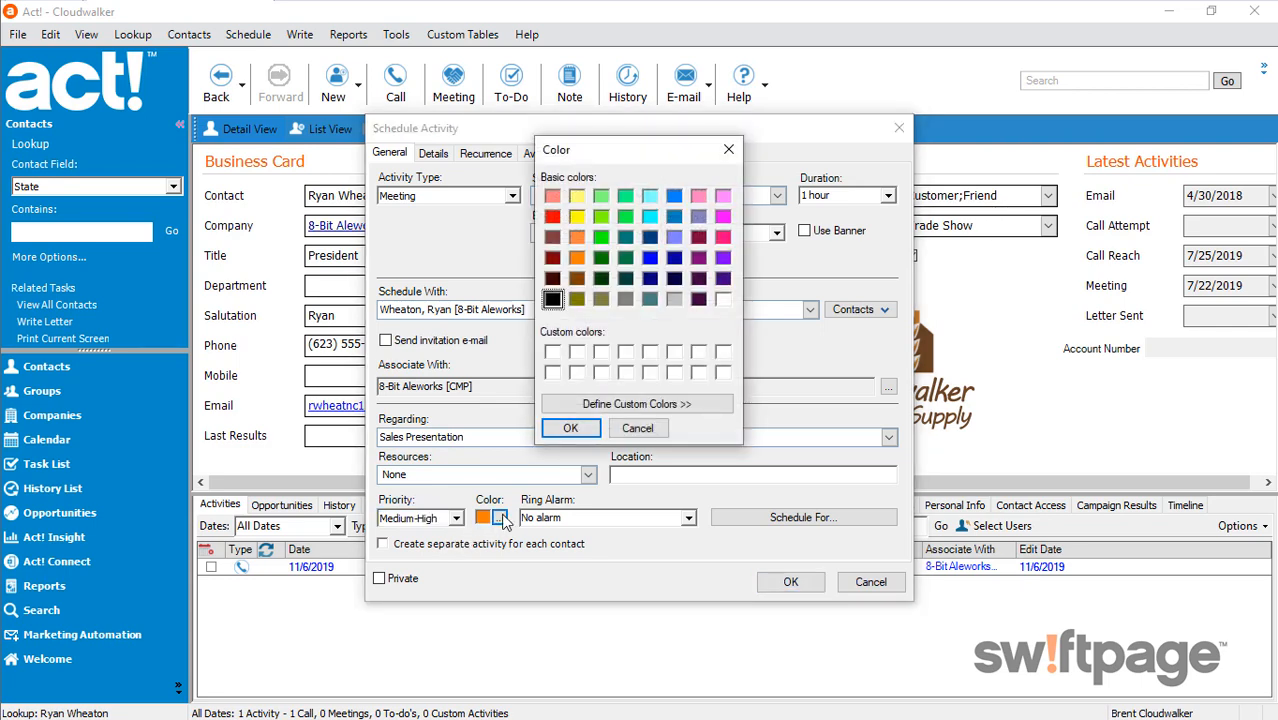
click(576, 278)
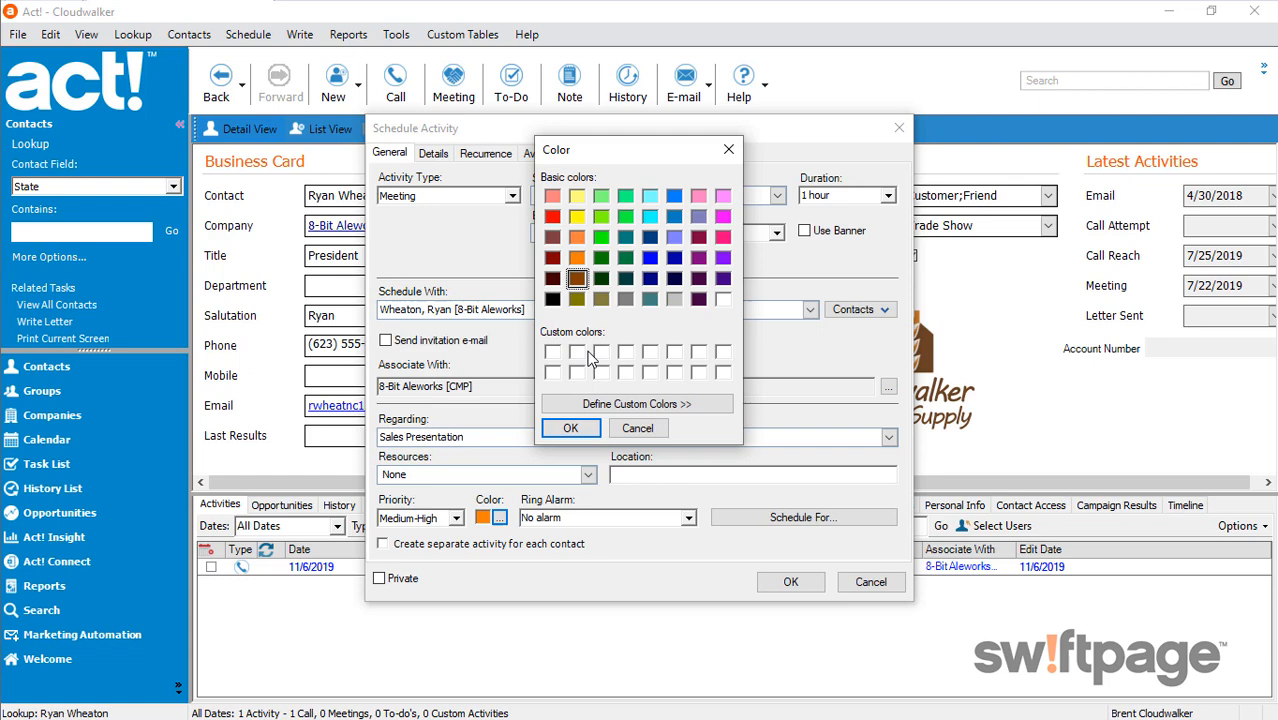
click(570, 428)
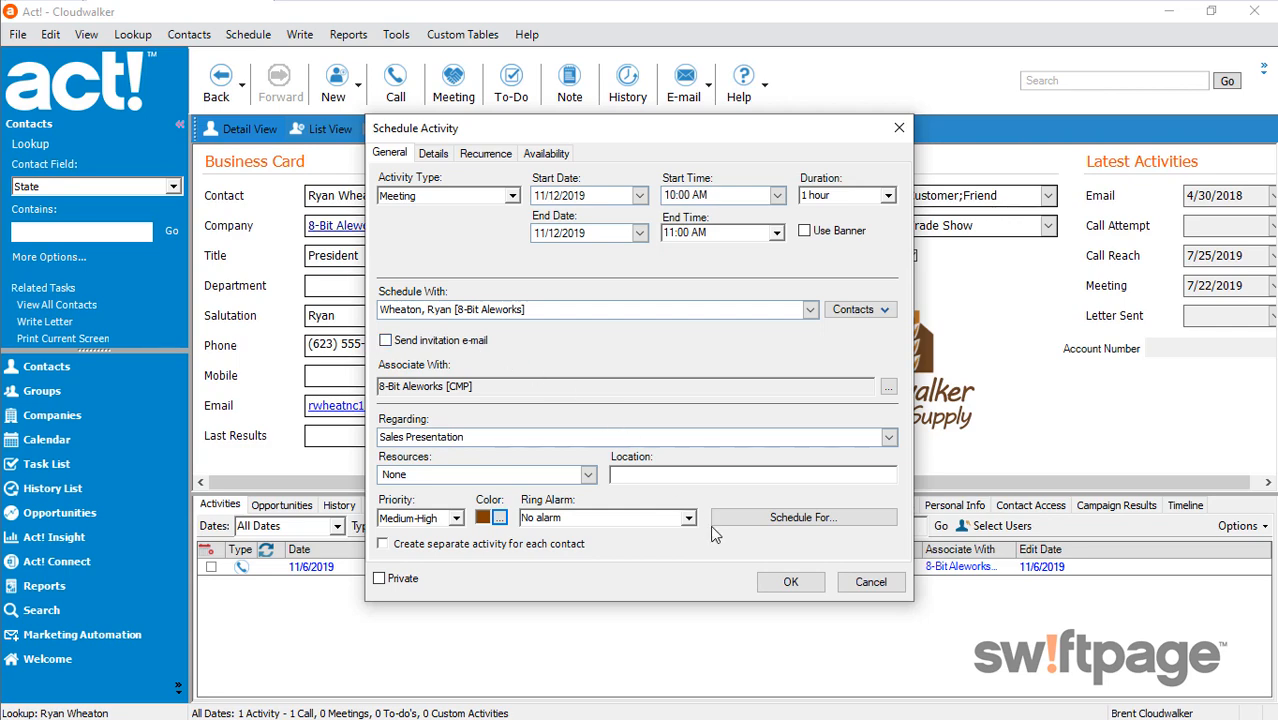
click(790, 583)
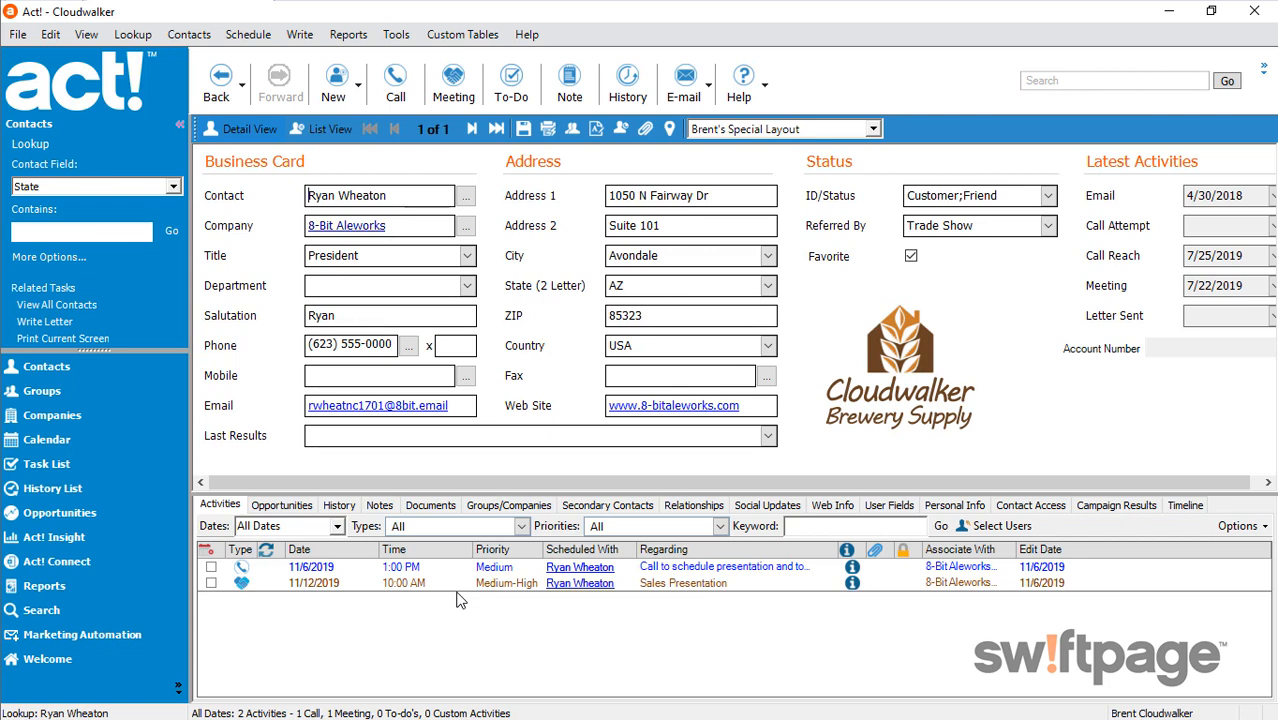
Filter the task list to show only the activities of the currently logged-in user
click(63, 463)
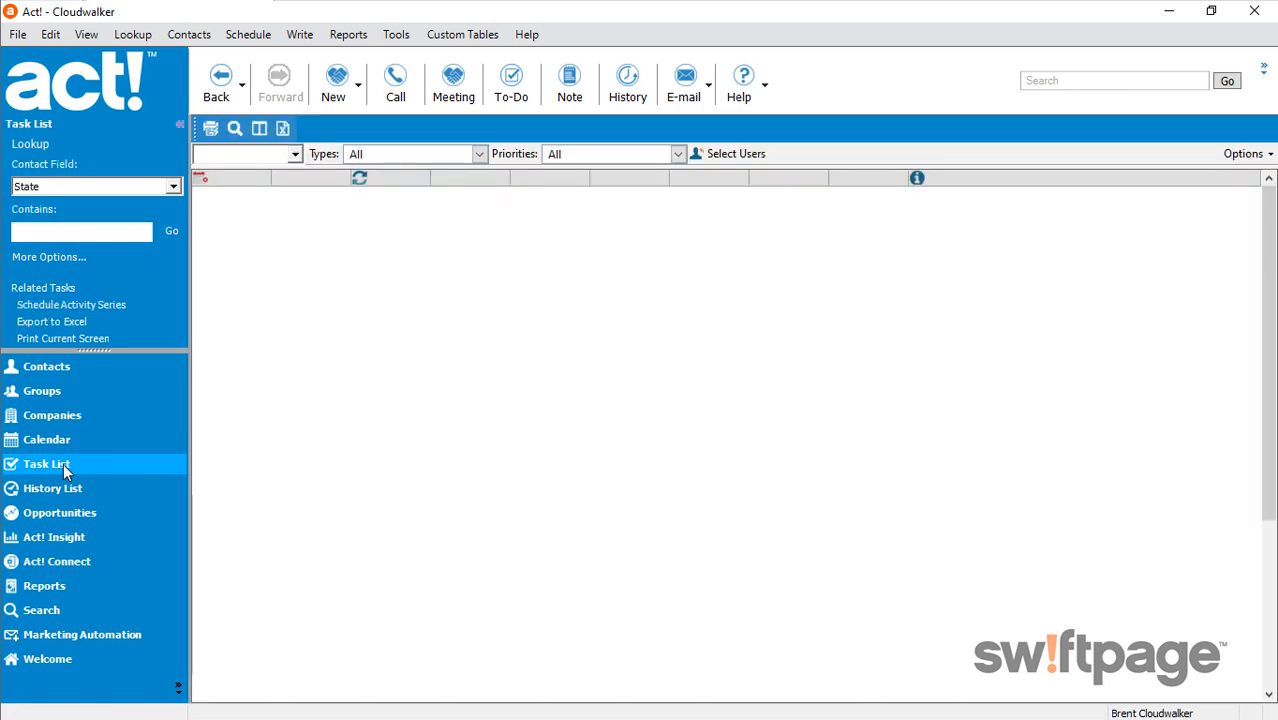
click(725, 155)
click(518, 308)
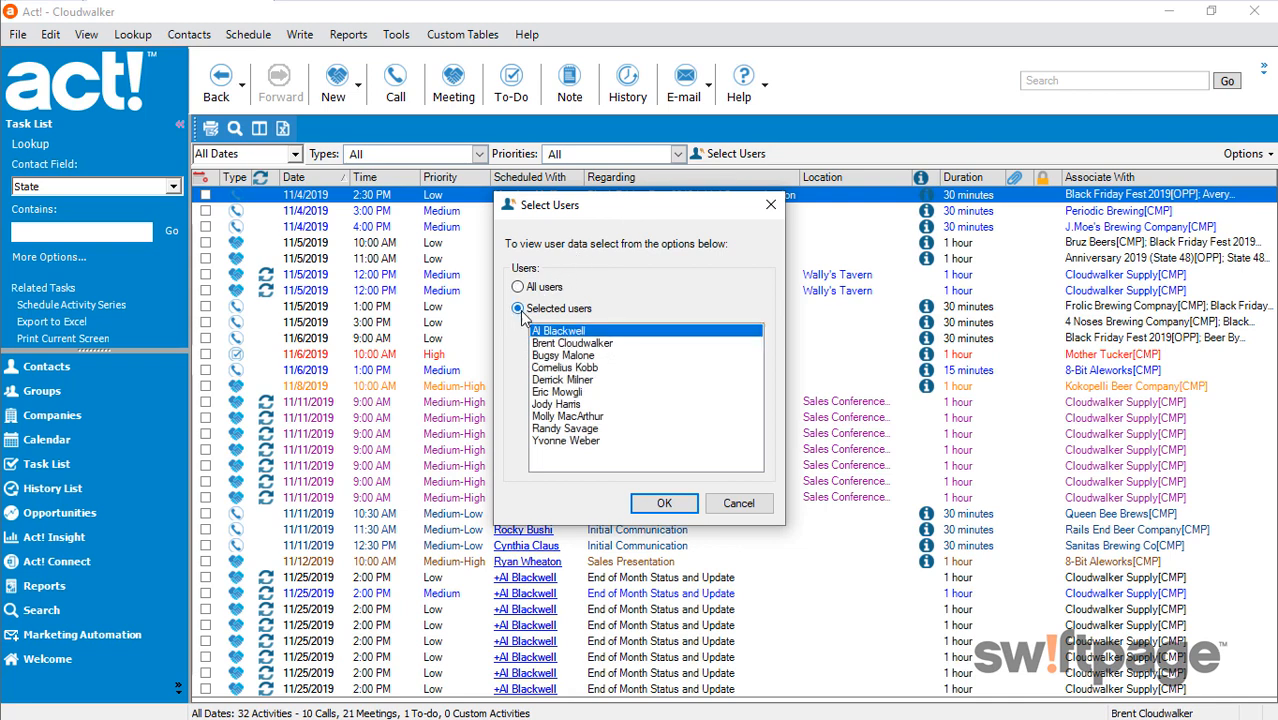
click(560, 343)
click(662, 504)
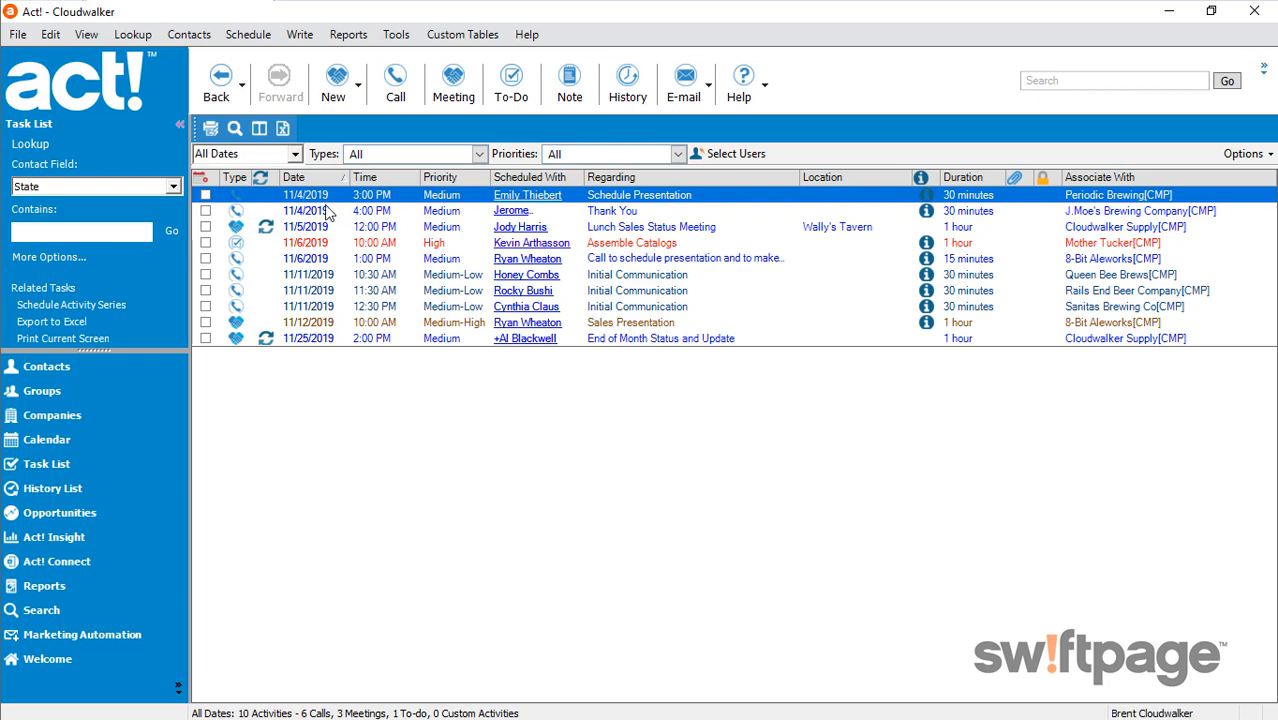
Review the details of the 11/12/2019 Sales Presentation meeting from the task list, and close them
double_click(642, 325)
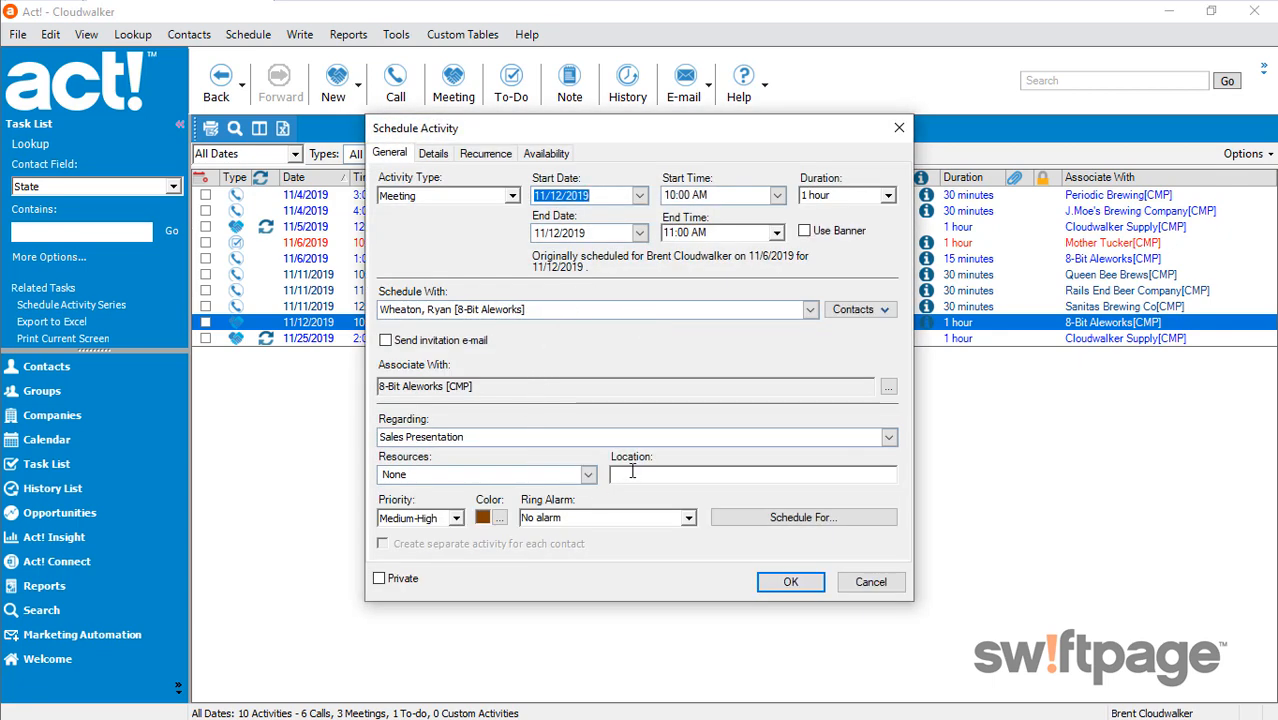
click(790, 582)
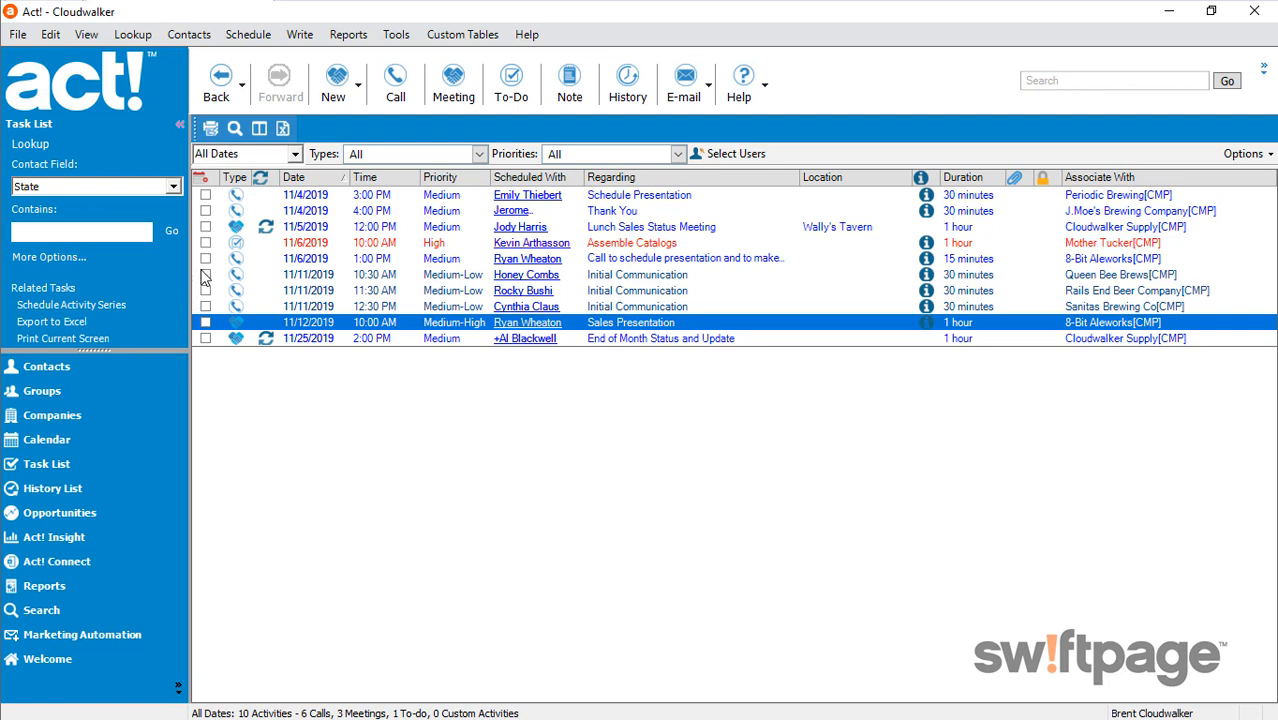
Start clearing the 11/6/2019 call with the 8-Bit Aleworks contact from the task list, with Call Completed as the result
click(601, 263)
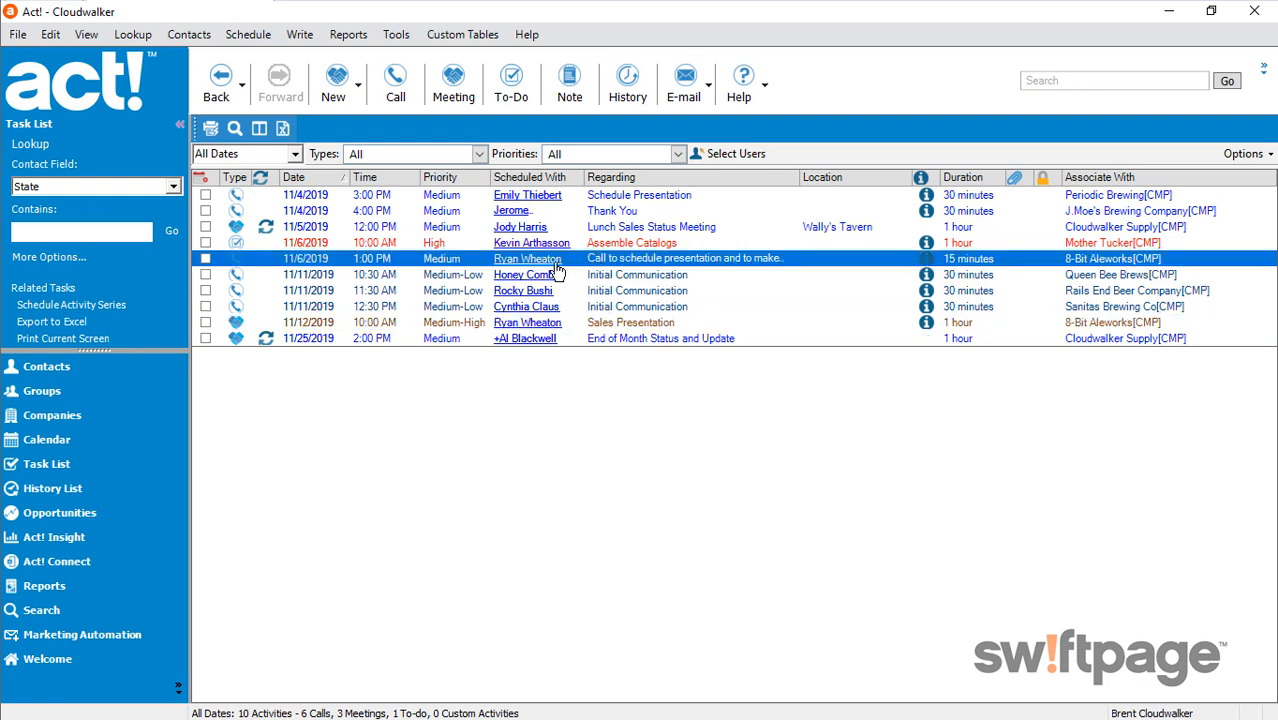
click(205, 259)
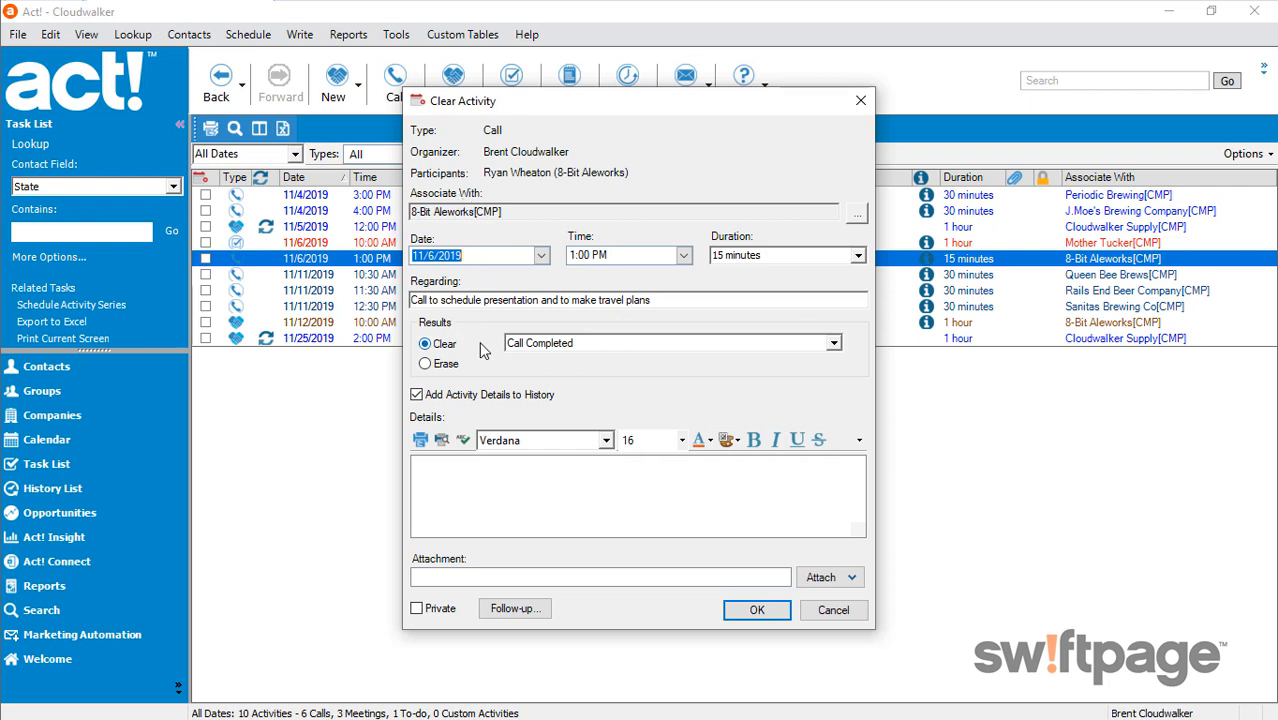
click(600, 344)
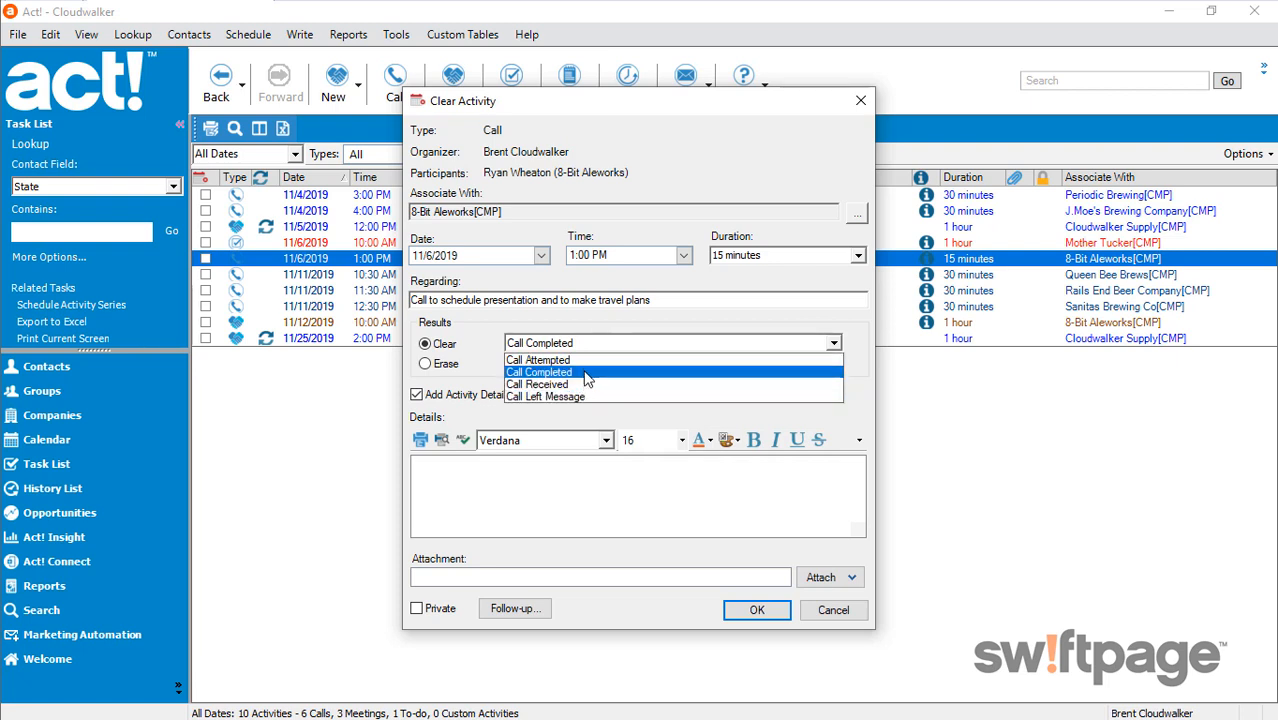
click(587, 373)
Enter details stating that the contact, by first name, "is all set for the presentation." and finish clearing the call
click(509, 495)
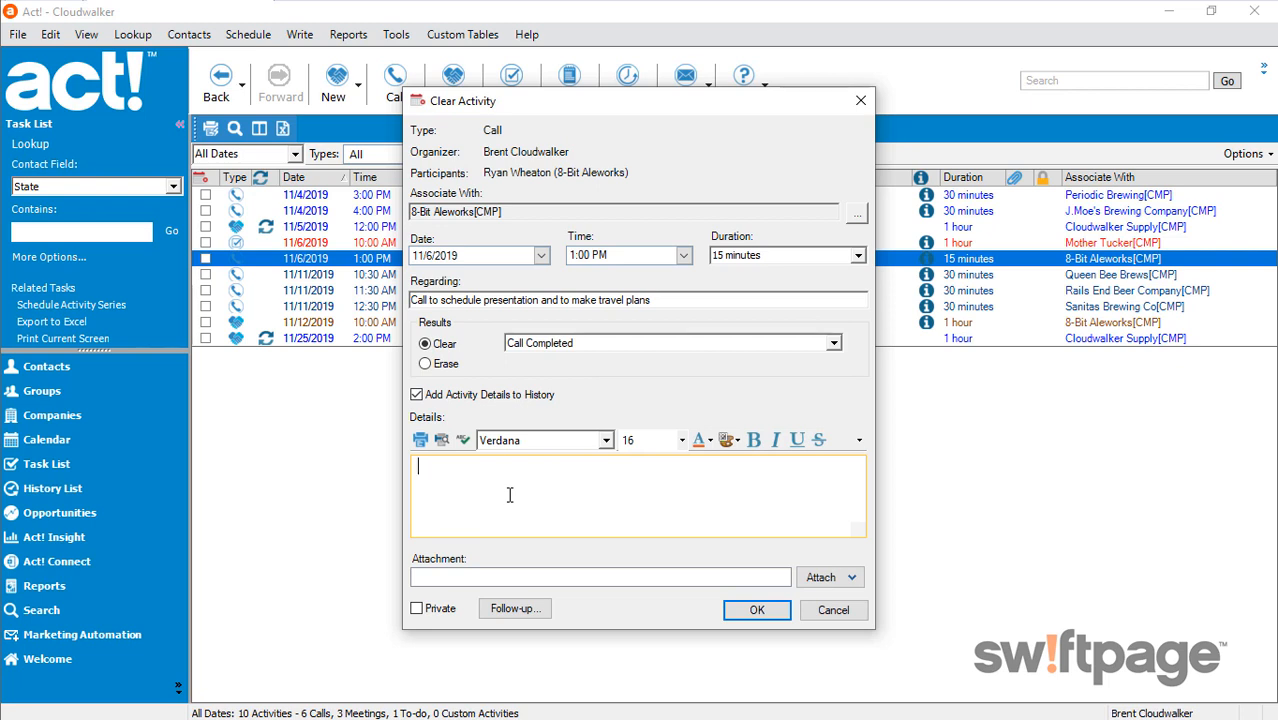
text(Ryan is all)
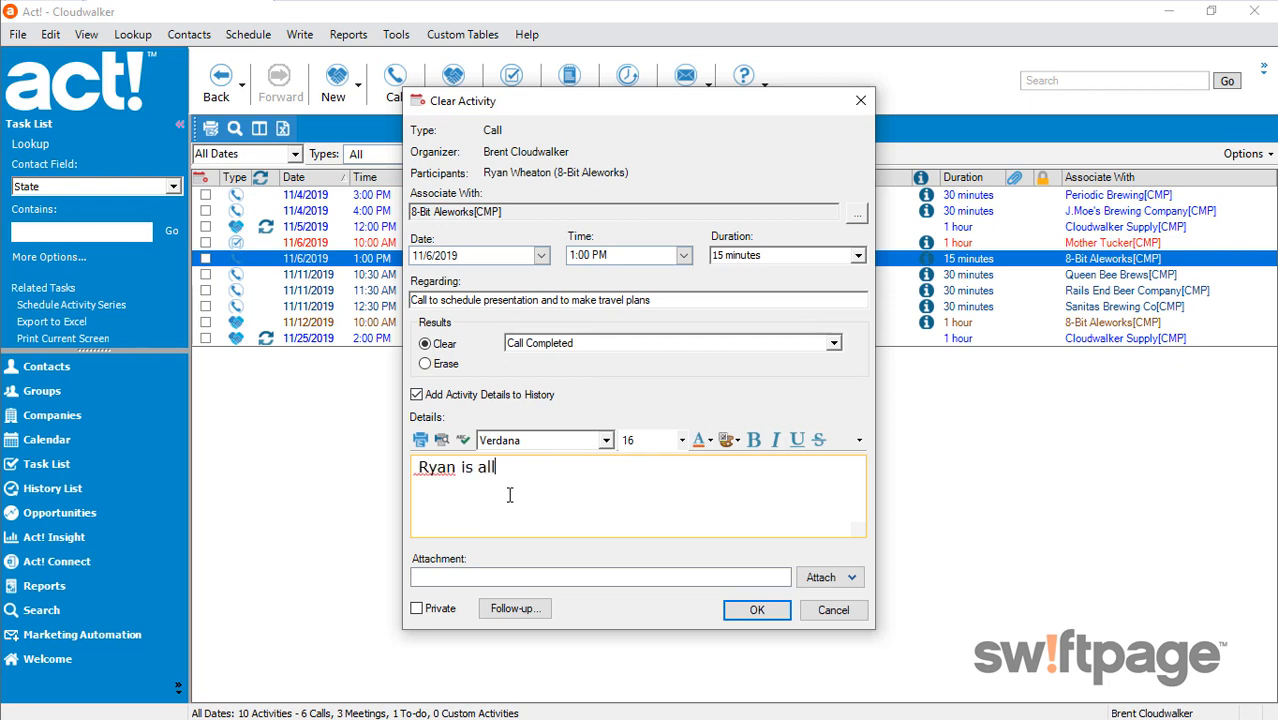
text( set for the presentation.)
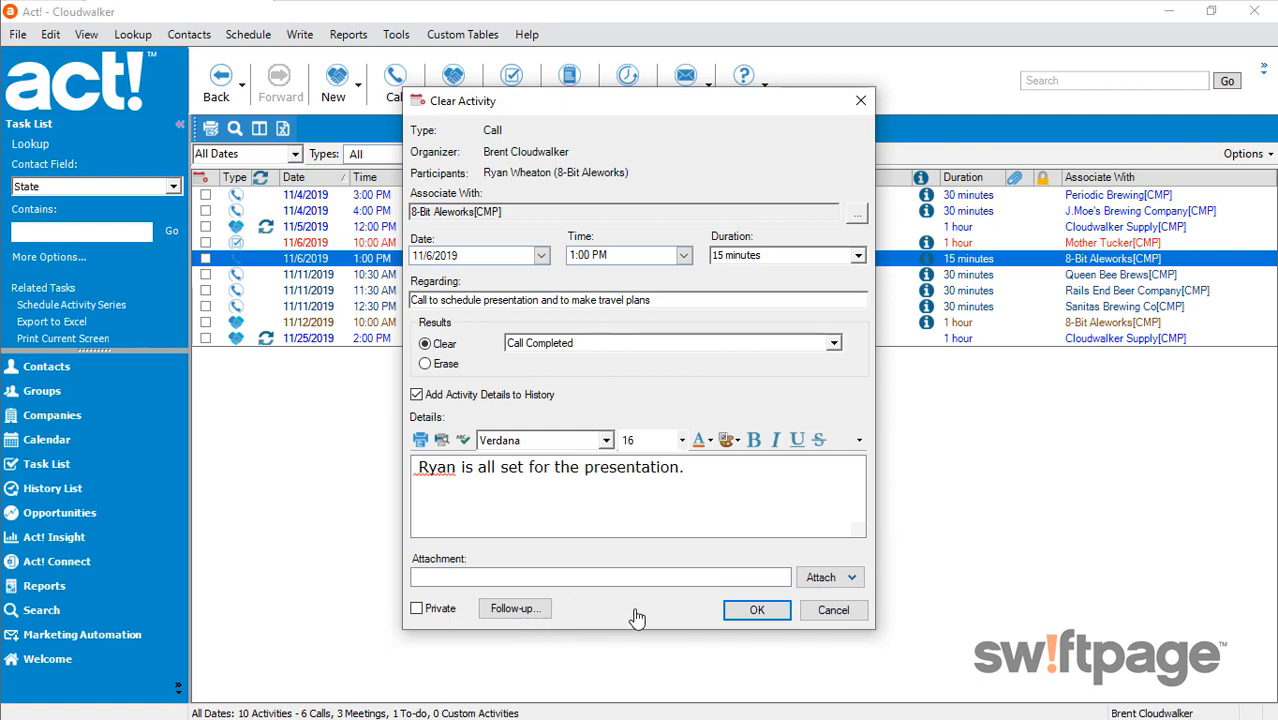
click(752, 612)
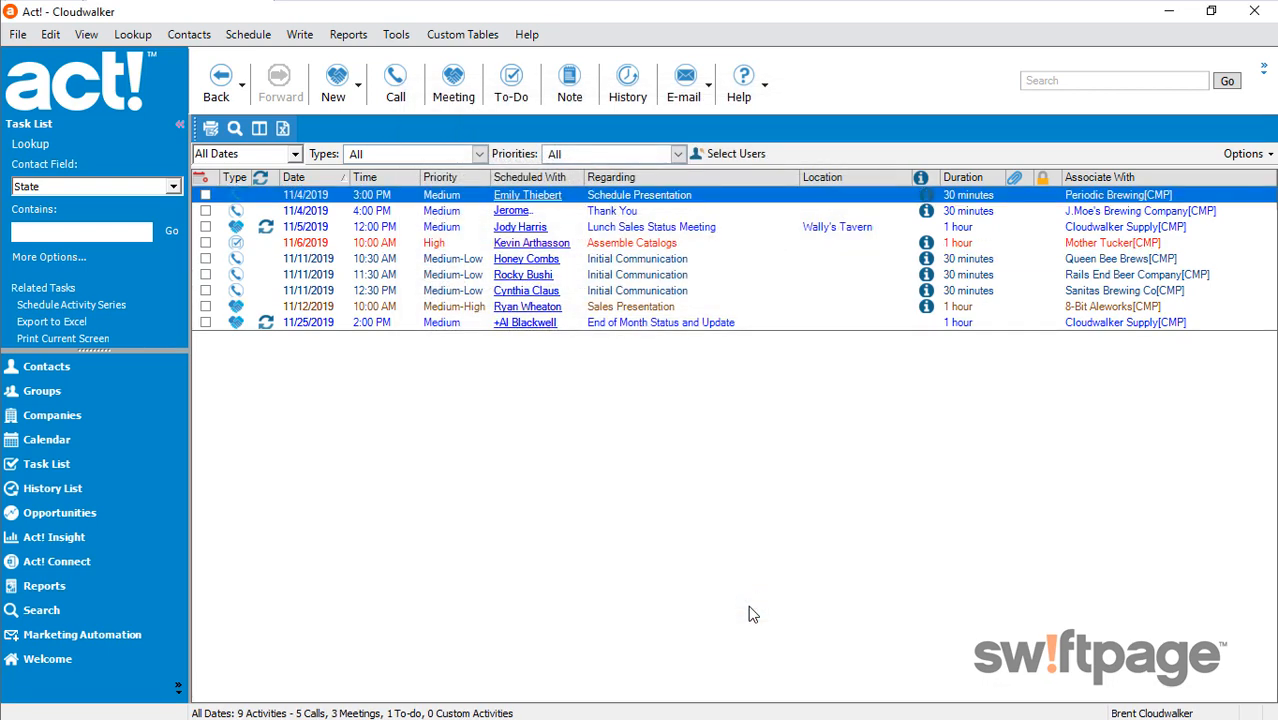
Locate the cleared 11/6/2019 call in the history list, and review its entry in the history of the linked contact's record
click(57, 489)
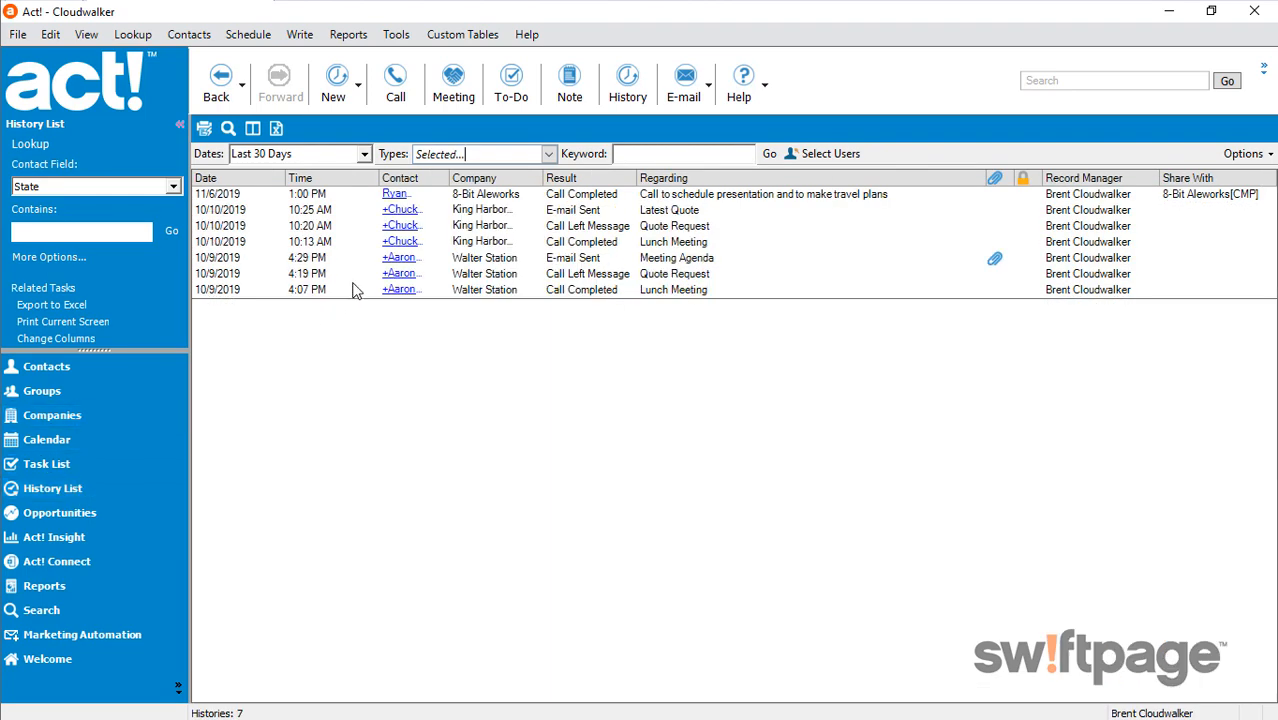
click(598, 199)
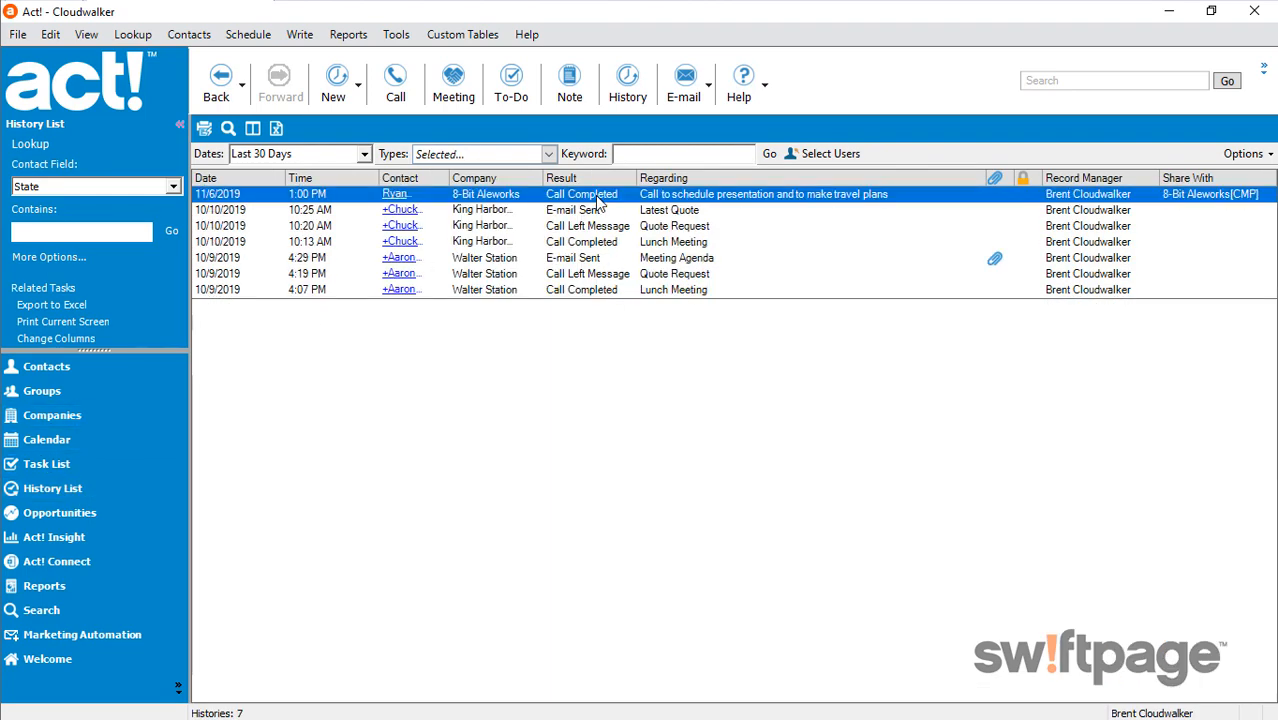
click(397, 195)
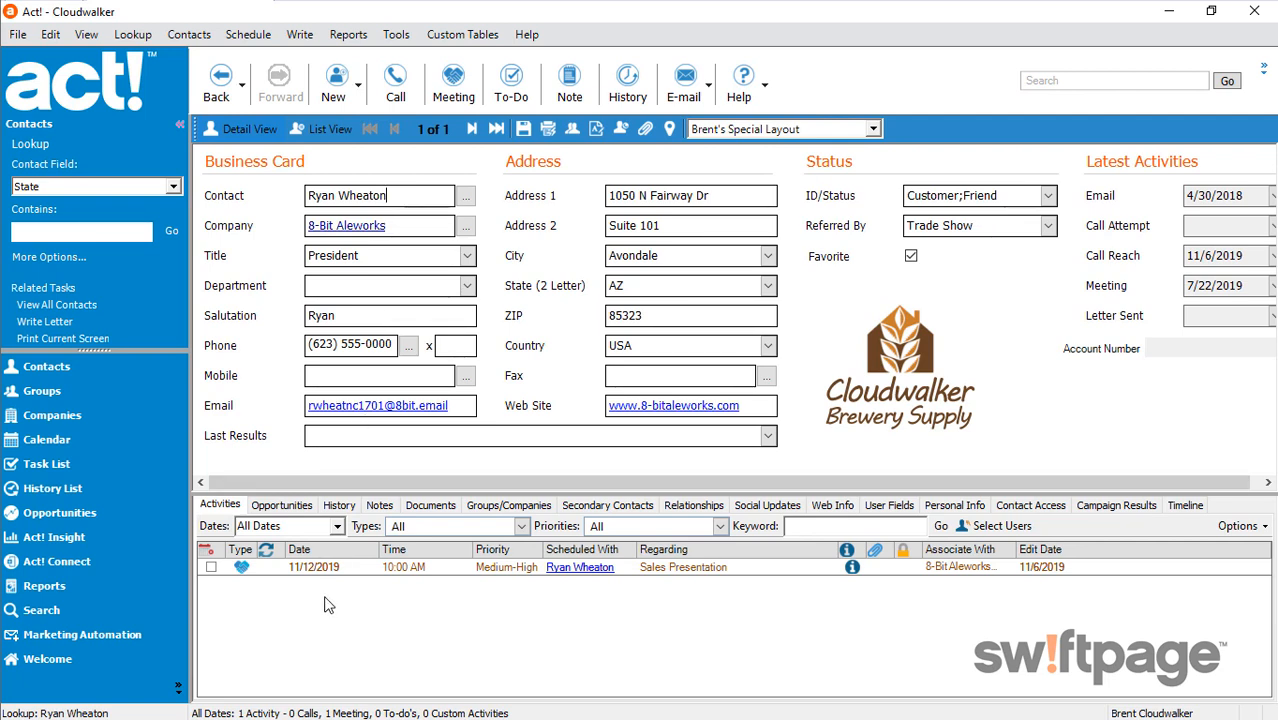
click(340, 505)
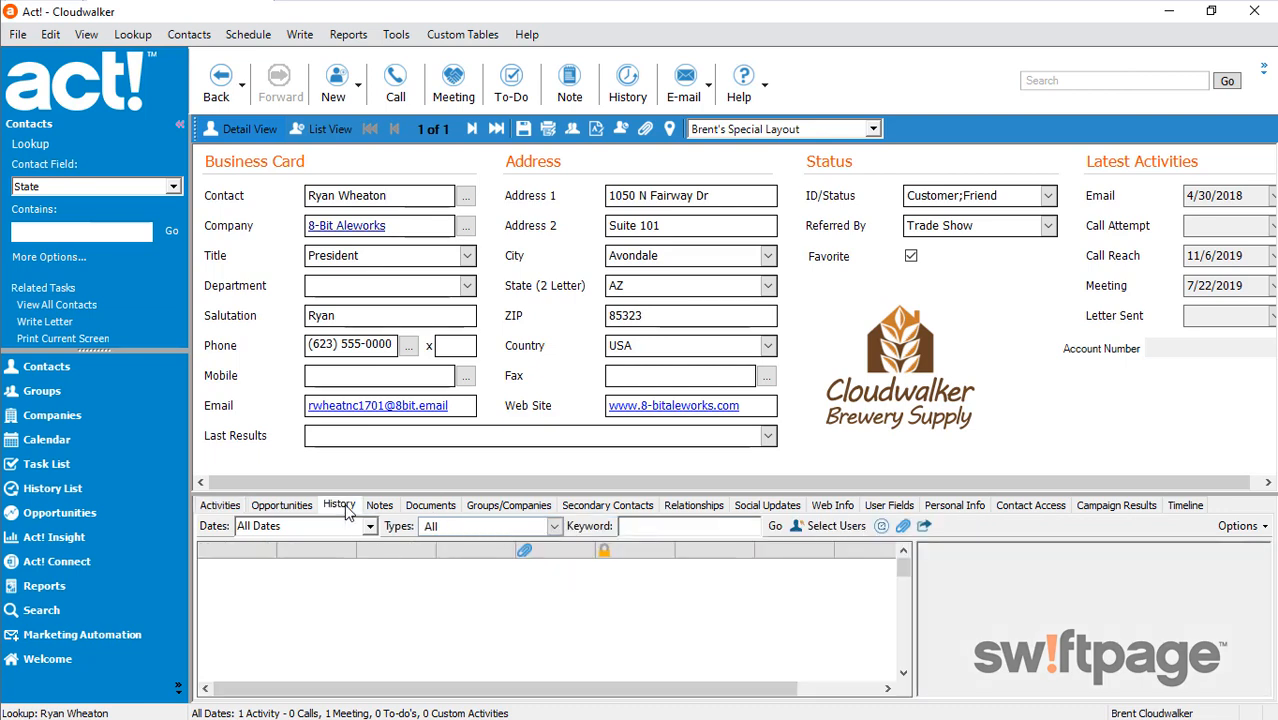
click(480, 597)
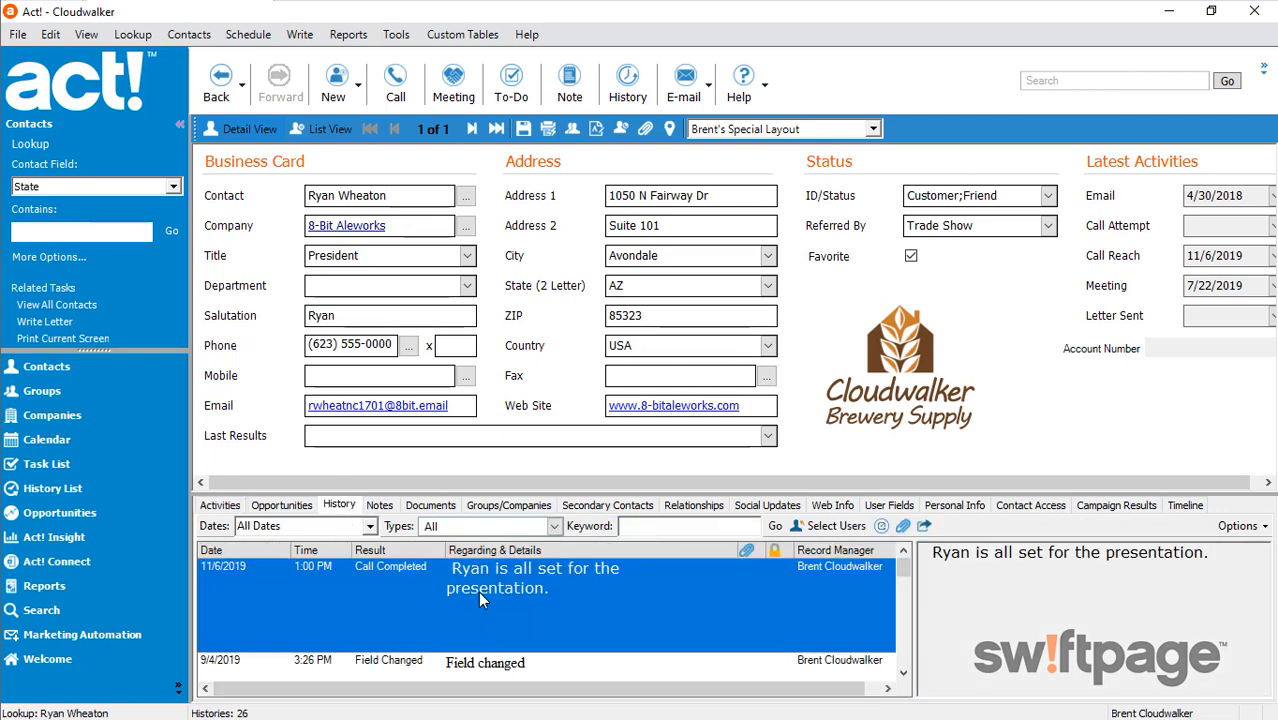